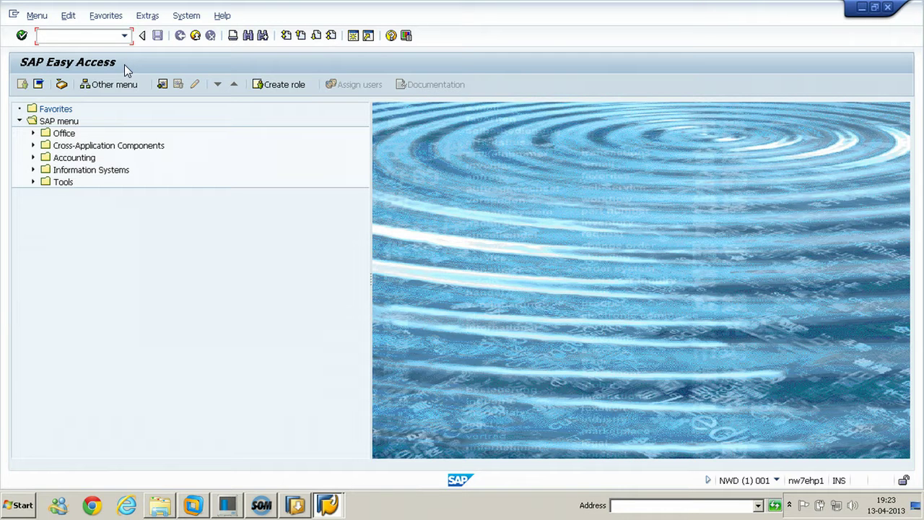
Browse Tools > ABAP Workbench > Overview, selecting SE80 and SWO2, then collapse the tree.
{"action": "left_click", "coordinate": [32, 182]}
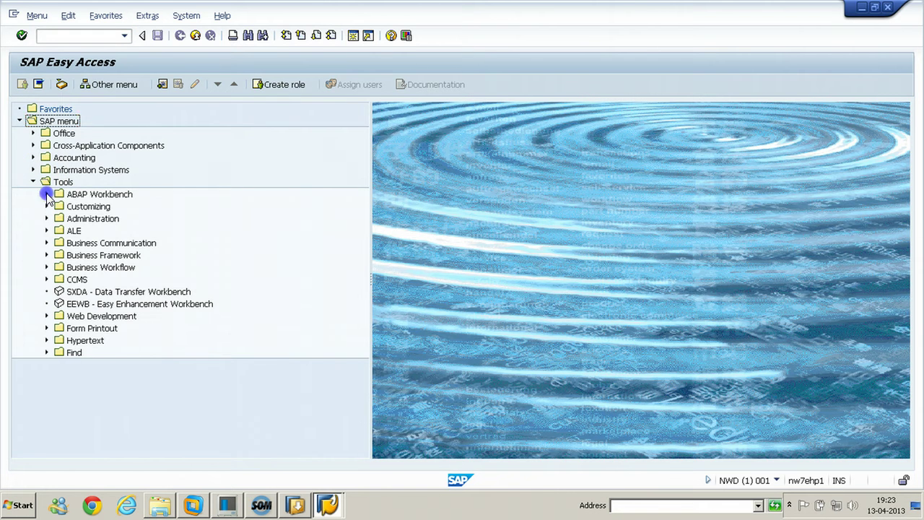
{"action": "left_click", "coordinate": [46, 194]}
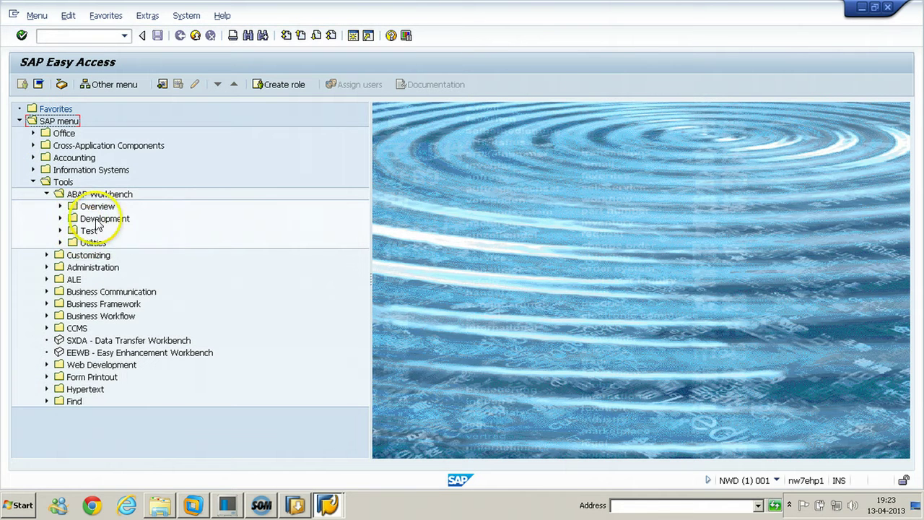
{"action": "left_click", "coordinate": [60, 207]}
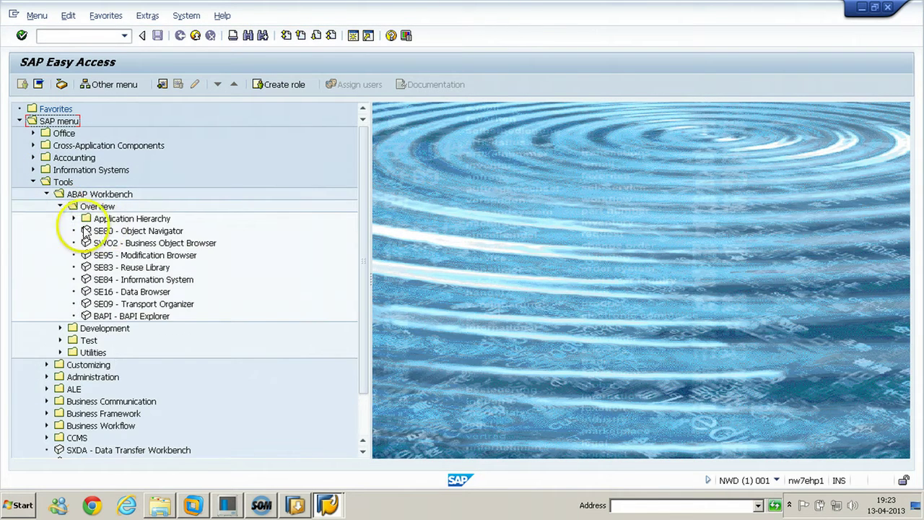
{"action": "left_click", "coordinate": [103, 231]}
{"action": "left_click", "coordinate": [103, 243]}
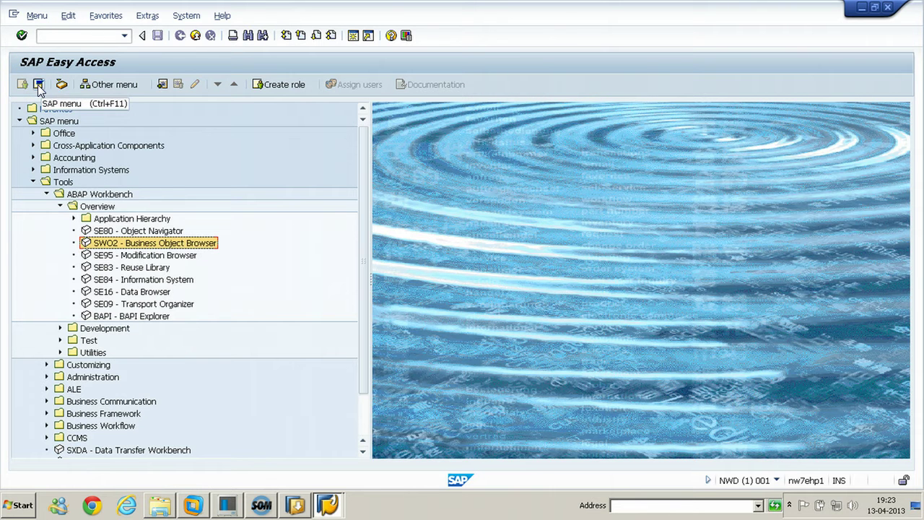
{"action": "left_click", "coordinate": [39, 84]}
{"action": "left_click", "coordinate": [23, 84]}
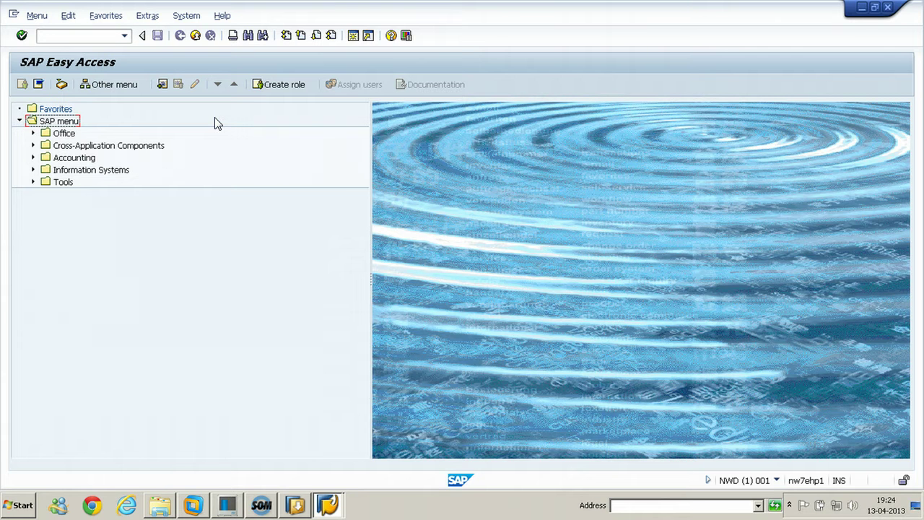
Log off the current SAP session and confirm.
{"action": "left_click", "coordinate": [186, 15]}
{"action": "left_click", "coordinate": [202, 211]}
{"action": "left_click", "coordinate": [136, 249]}
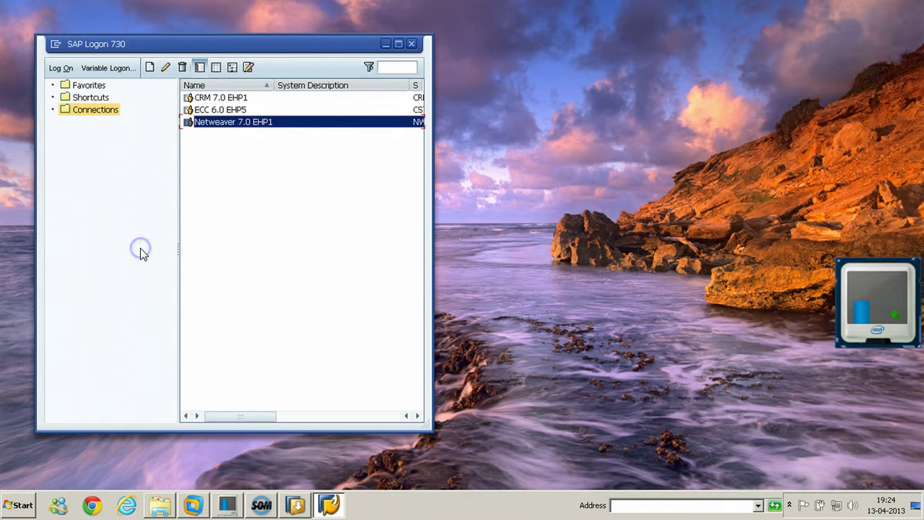
Log back into the NetWeaver 7.0 EHP1 system with the user's ID and password.
{"action": "double_click", "coordinate": [214, 122]}
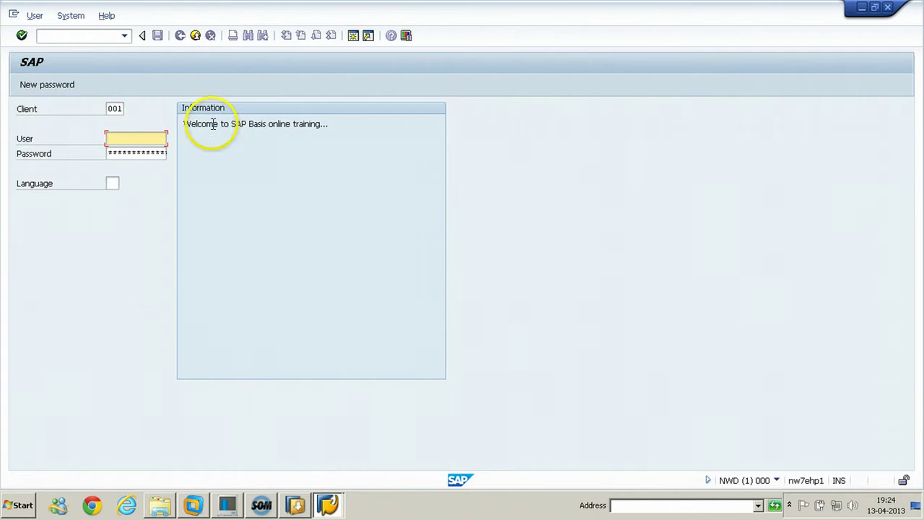
{"action": "type", "text": "raj"}
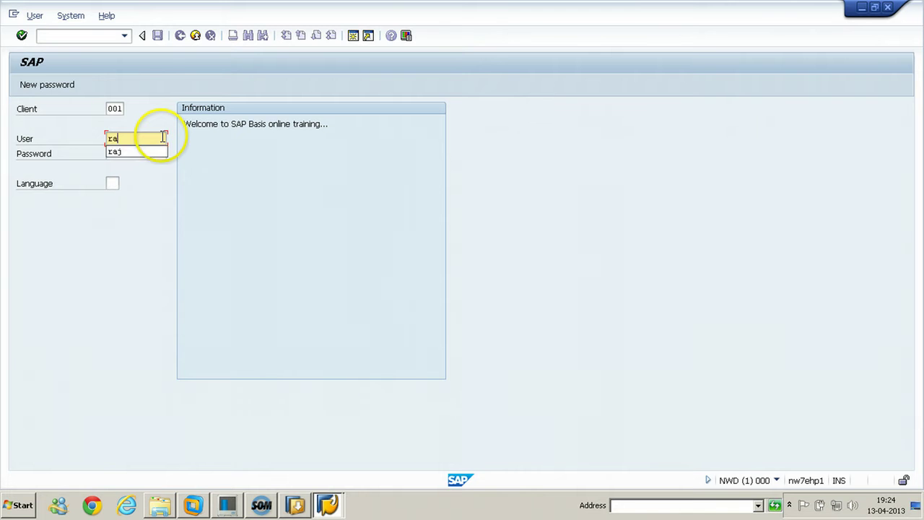
{"action": "key", "text": "Tab"}
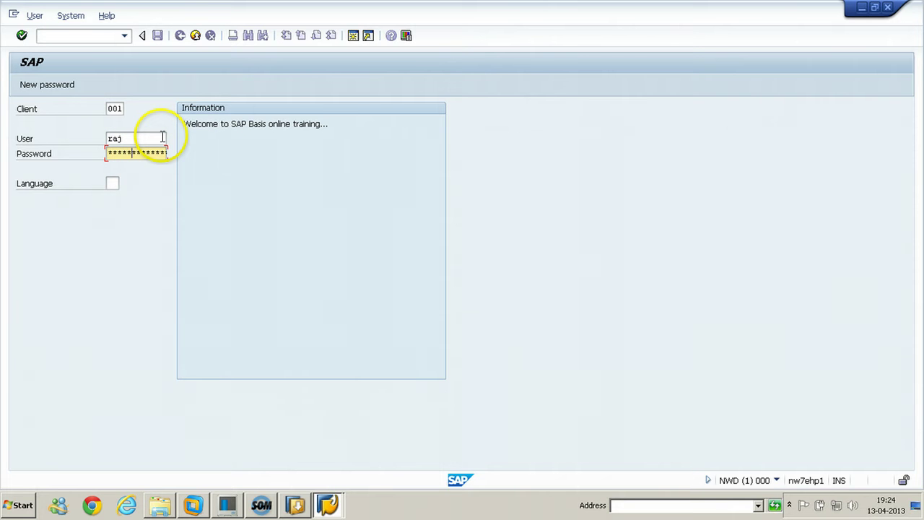
{"action": "key", "text": "Return"}
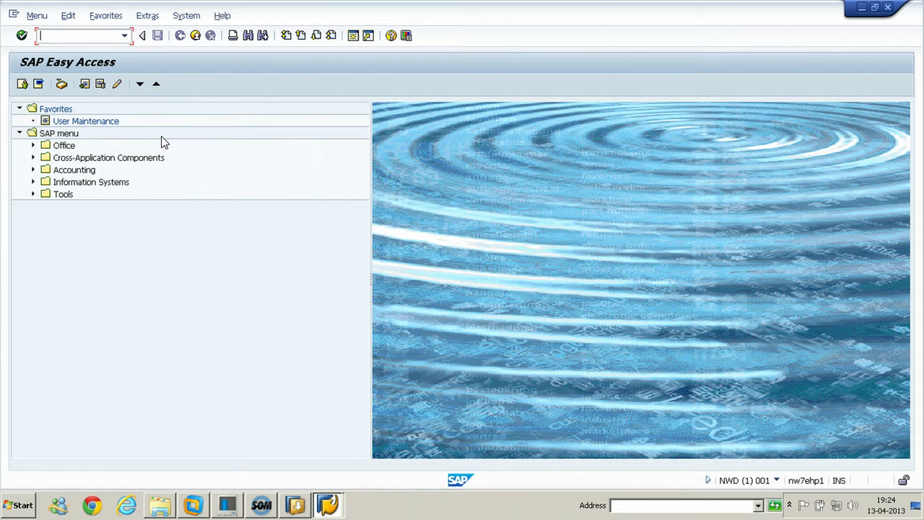
{"action": "left_click", "coordinate": [161, 131]}
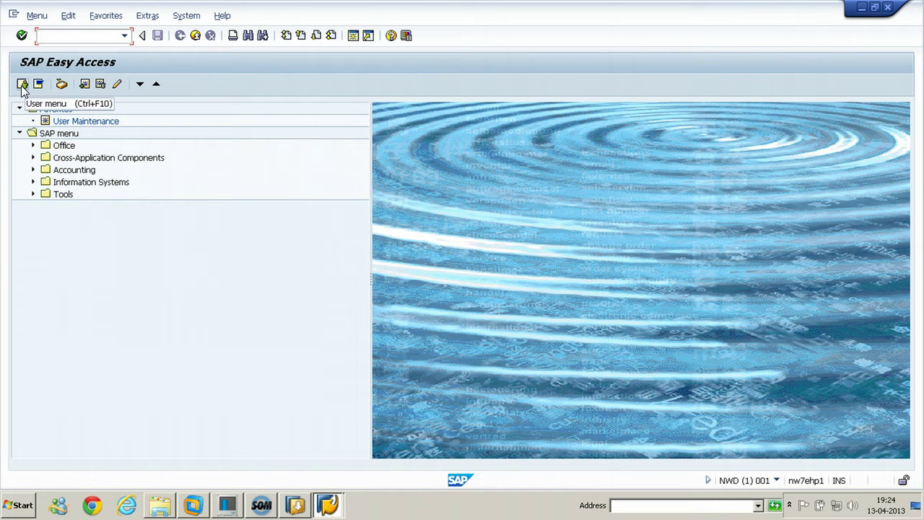
Show the user menu and select User Maintenance, Role Maintenance, Authorization Check and Profile Parameter transactions.
{"action": "left_click", "coordinate": [22, 84]}
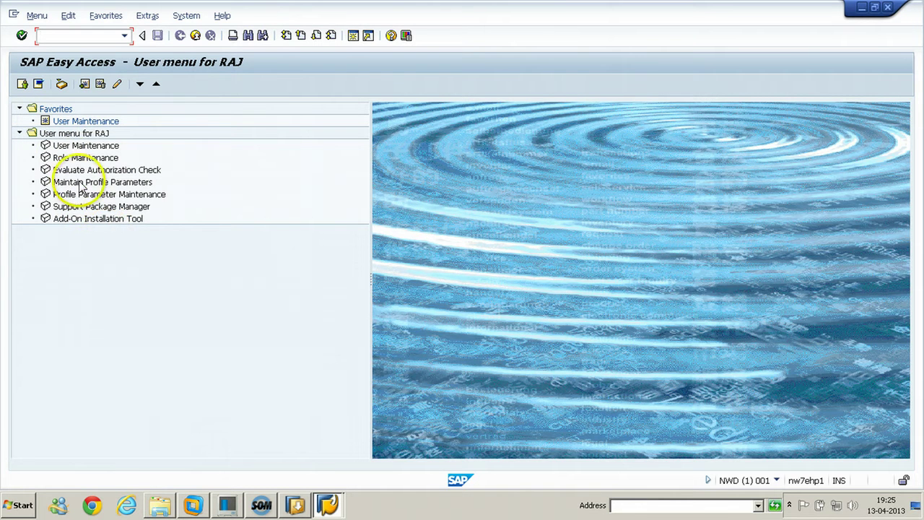
{"action": "left_click", "coordinate": [78, 146]}
{"action": "left_click", "coordinate": [77, 158]}
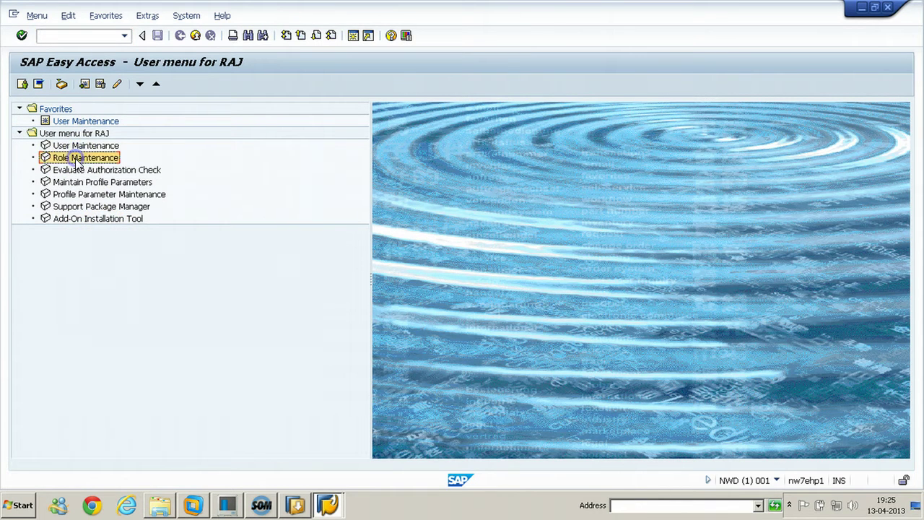
{"action": "left_click", "coordinate": [75, 170]}
{"action": "left_click", "coordinate": [75, 183]}
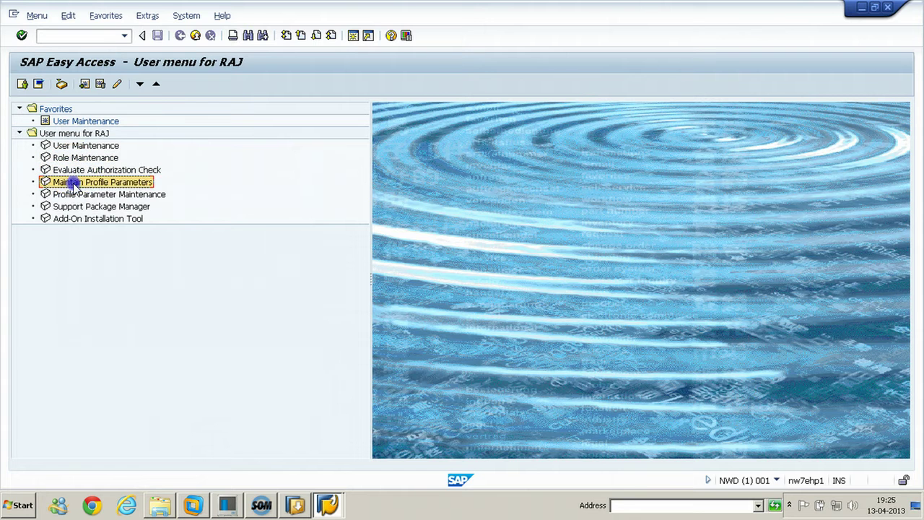
{"action": "left_click", "coordinate": [76, 195]}
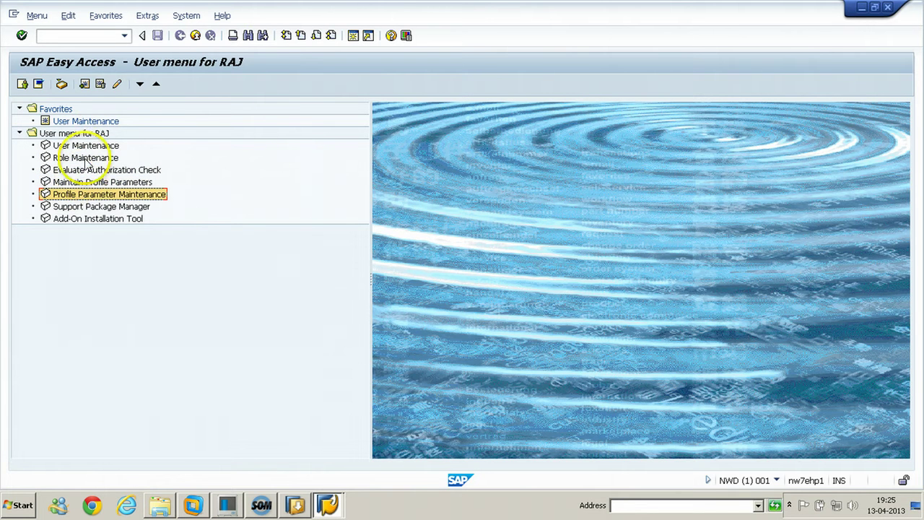
{"action": "left_click", "coordinate": [147, 16]}
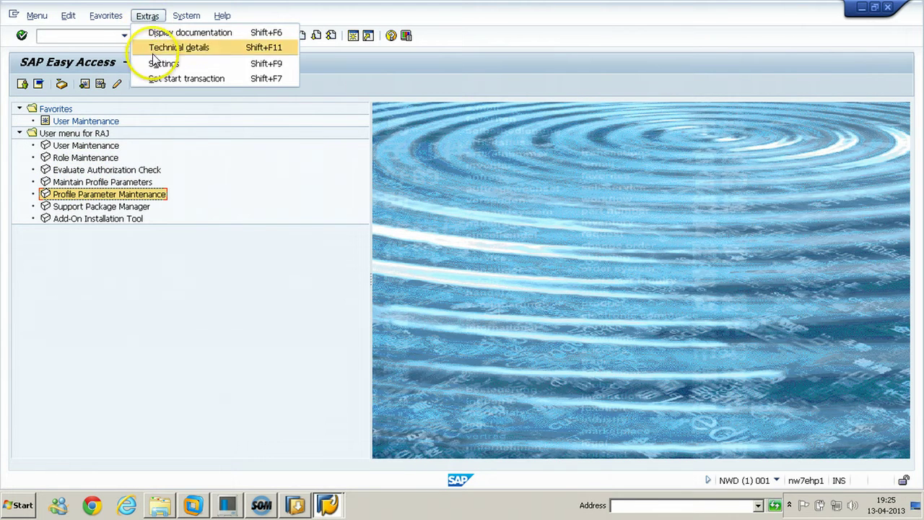
Turn on Display technical names in the menu settings and confirm.
{"action": "left_click", "coordinate": [155, 67]}
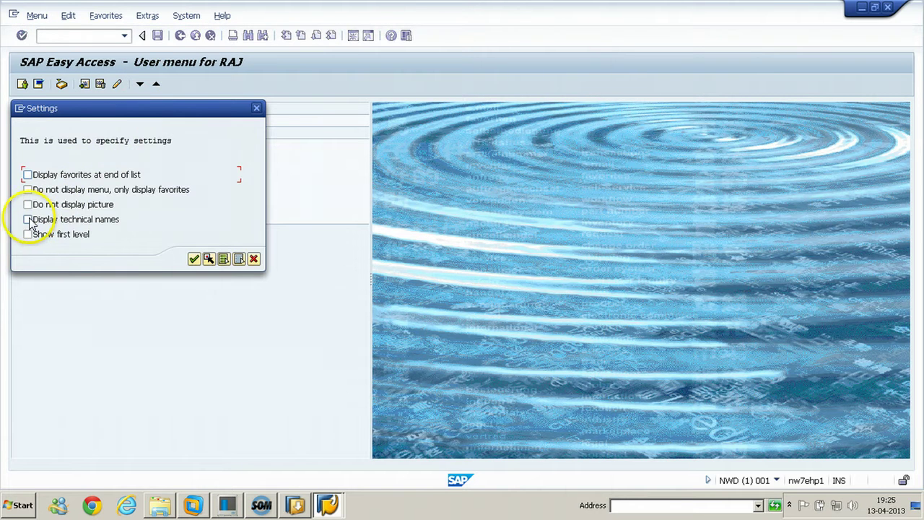
{"action": "left_click", "coordinate": [27, 219]}
{"action": "left_click", "coordinate": [193, 259]}
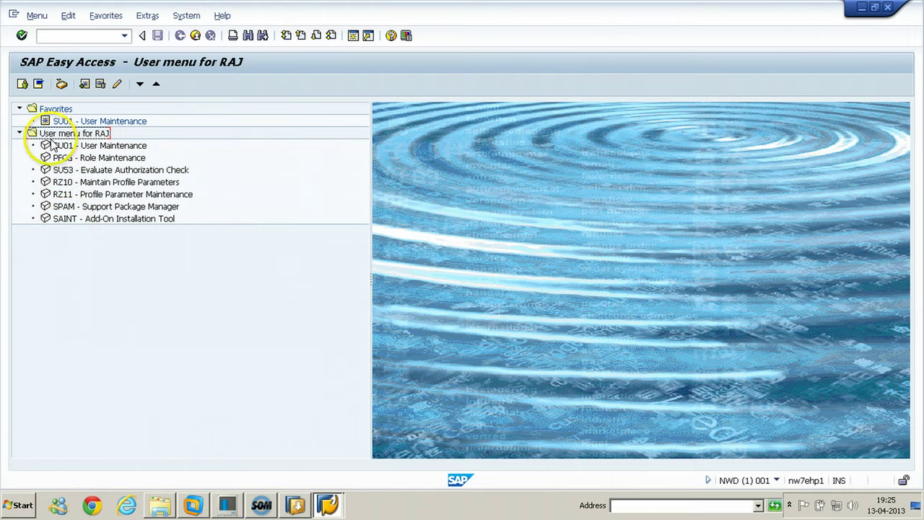
{"action": "left_click", "coordinate": [38, 84]}
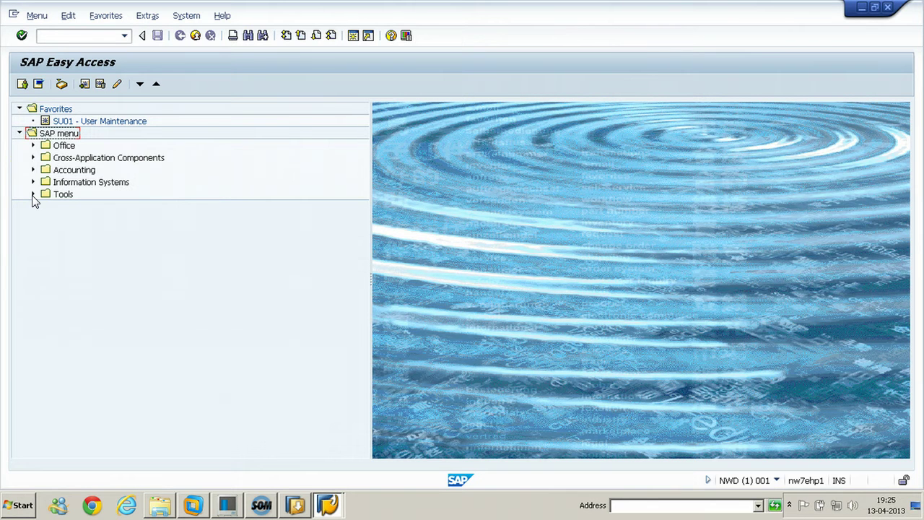
{"action": "left_click", "coordinate": [22, 84]}
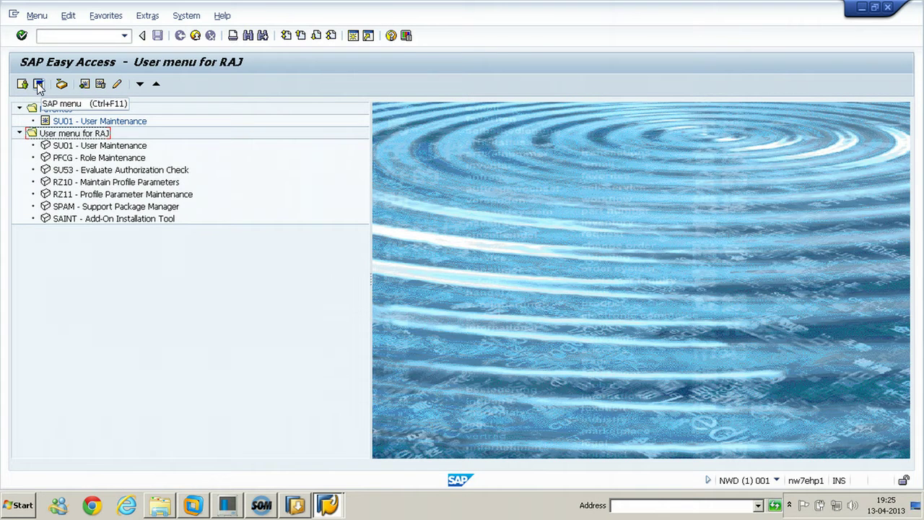
{"action": "left_click", "coordinate": [38, 84]}
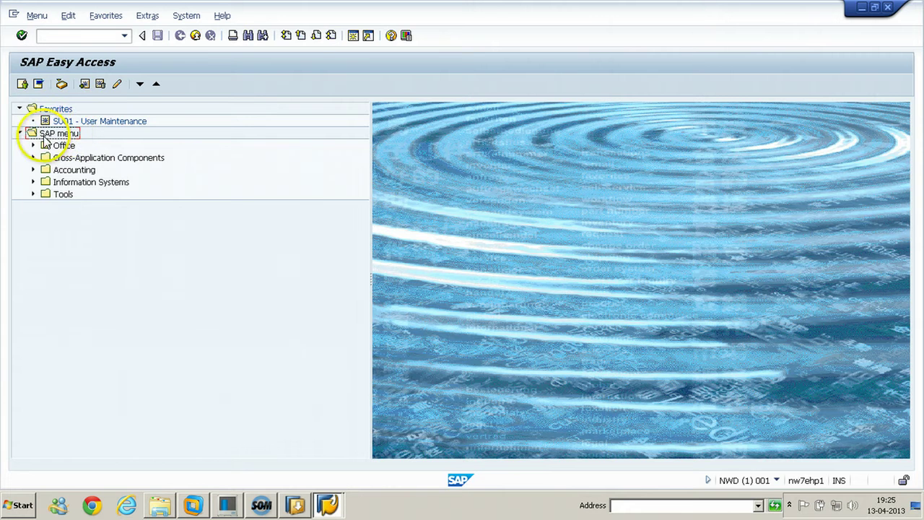
{"action": "left_click", "coordinate": [22, 83]}
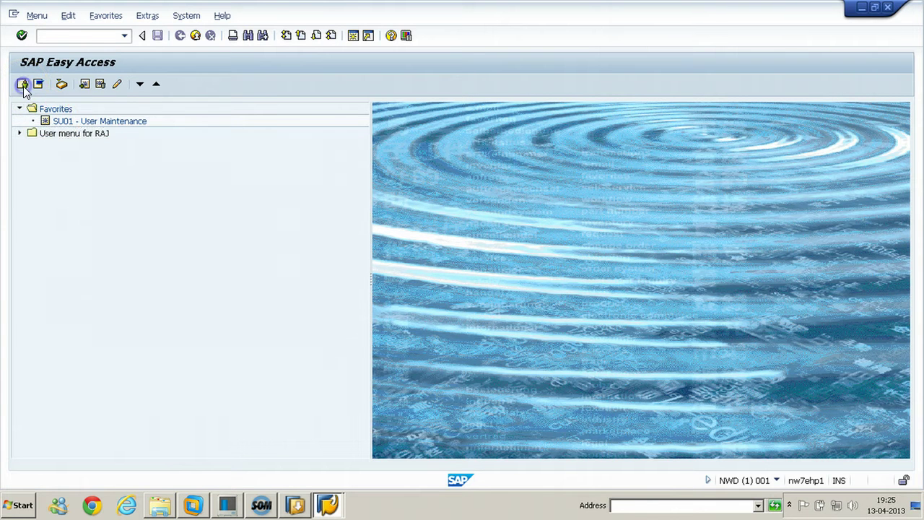
{"action": "left_click", "coordinate": [48, 122]}
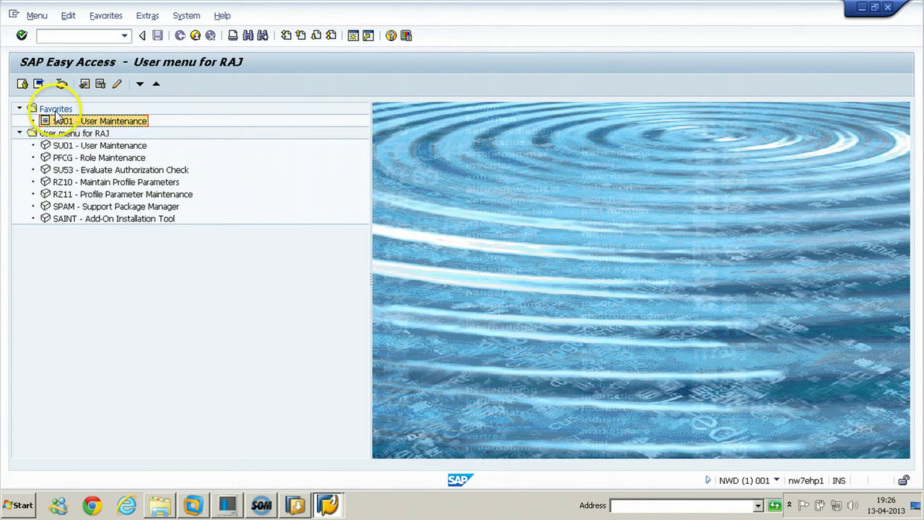
{"action": "left_click", "coordinate": [47, 195]}
{"action": "left_click", "coordinate": [47, 183]}
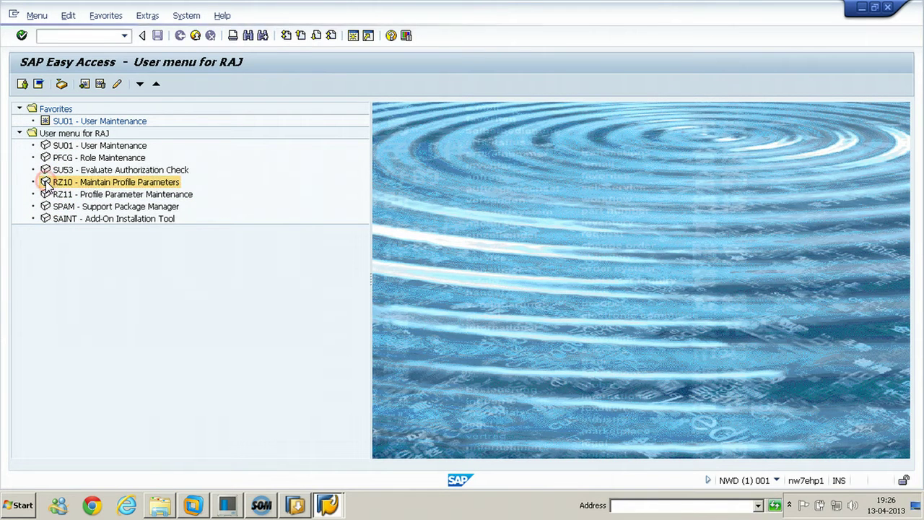
Add RZ10 - Maintain Profile Parameters to Favorites, then select RZ11.
{"action": "right_click", "coordinate": [45, 182]}
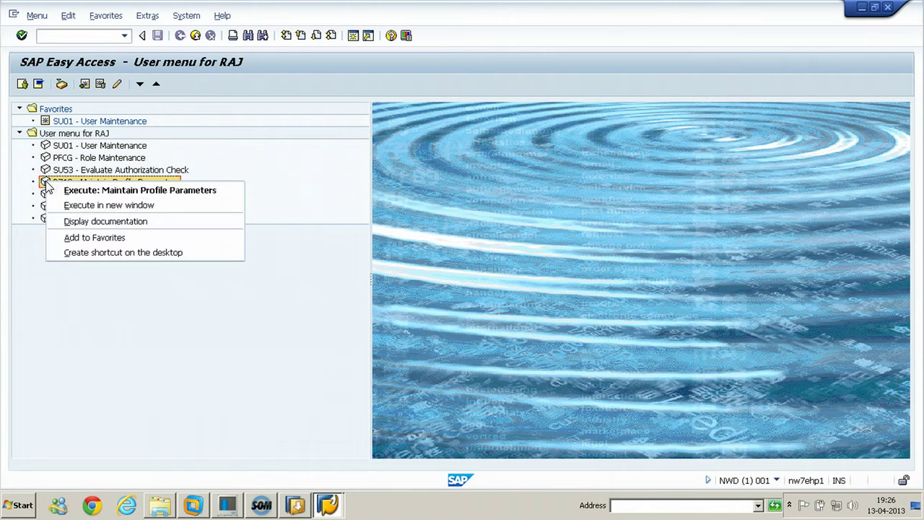
{"action": "left_click", "coordinate": [94, 238]}
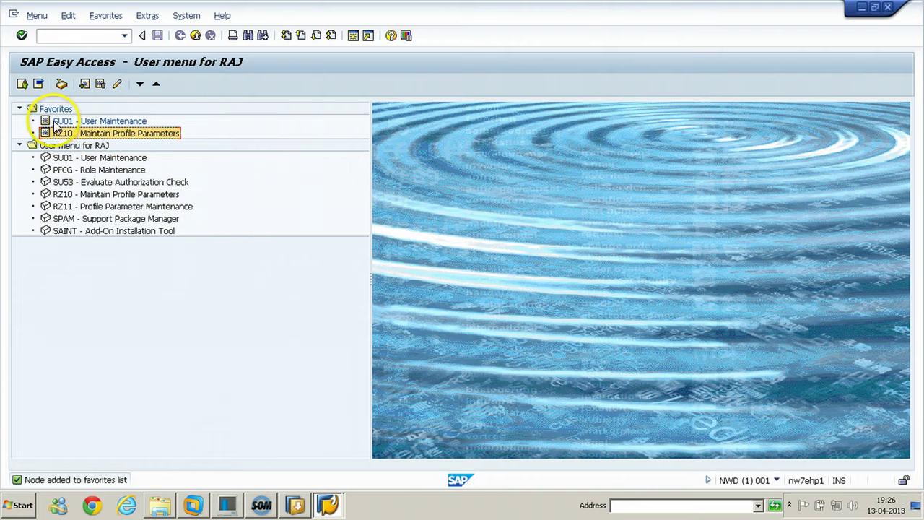
{"action": "left_click", "coordinate": [46, 209]}
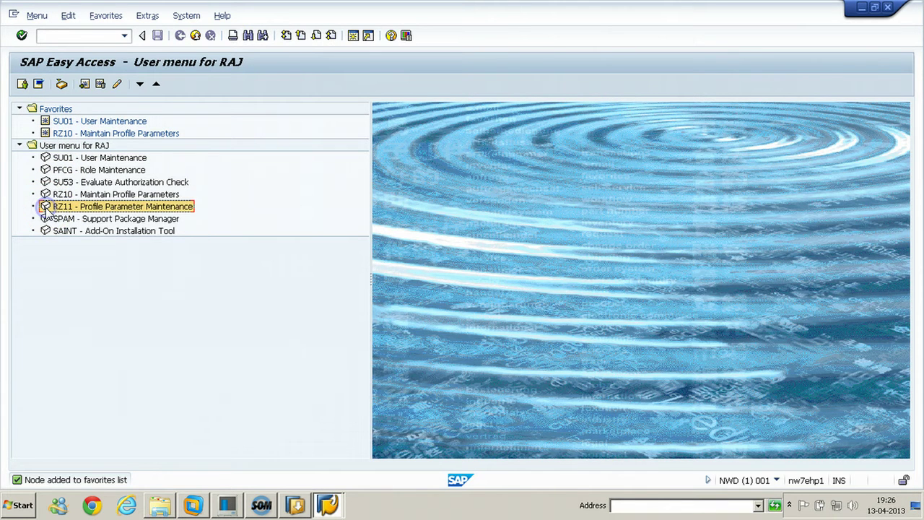
{"action": "left_click", "coordinate": [105, 16]}
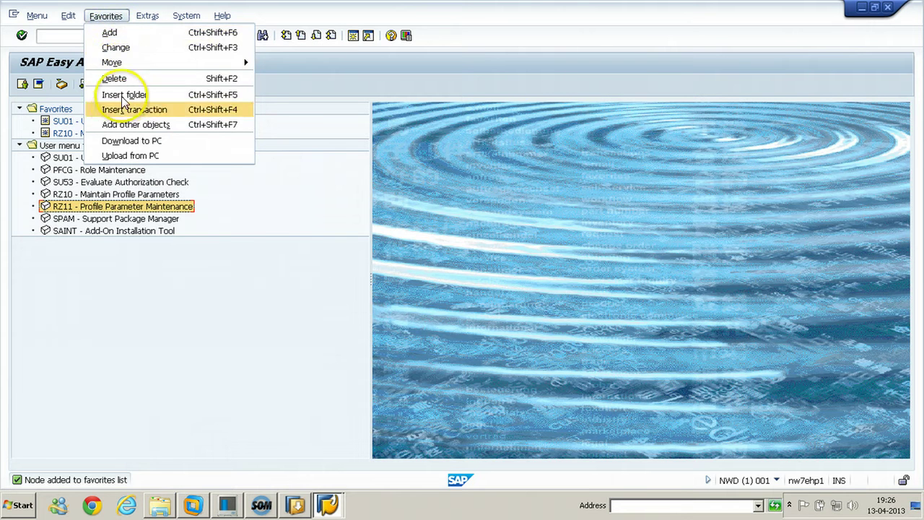
Add RZ11 to Favorites and drag SAINT - Add-On Installation Tool into the Favorites folder.
{"action": "left_click", "coordinate": [125, 33]}
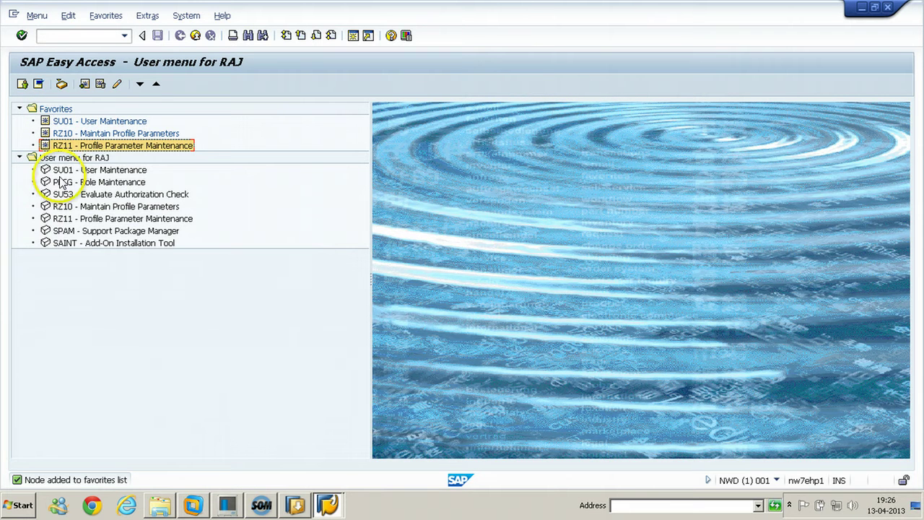
{"action": "left_click", "coordinate": [58, 244]}
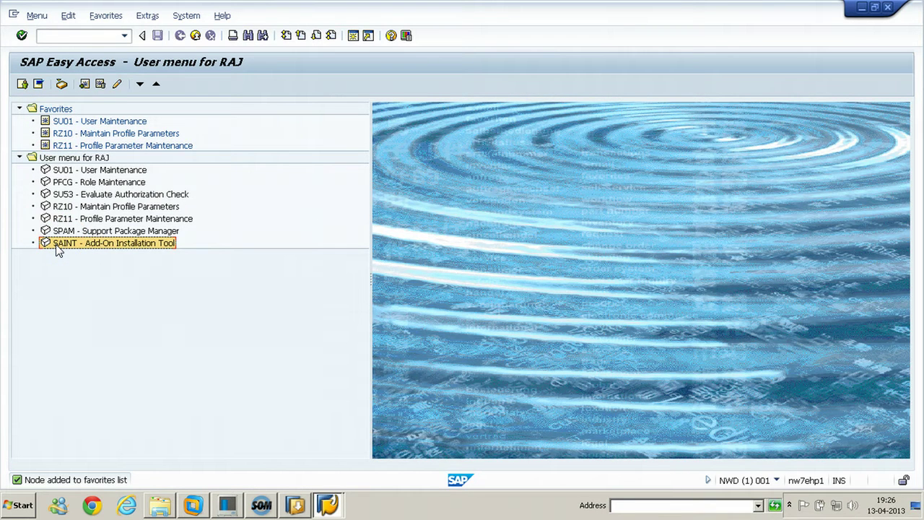
{"action": "left_click_drag", "start_coordinate": [56, 244], "coordinate": [62, 108]}
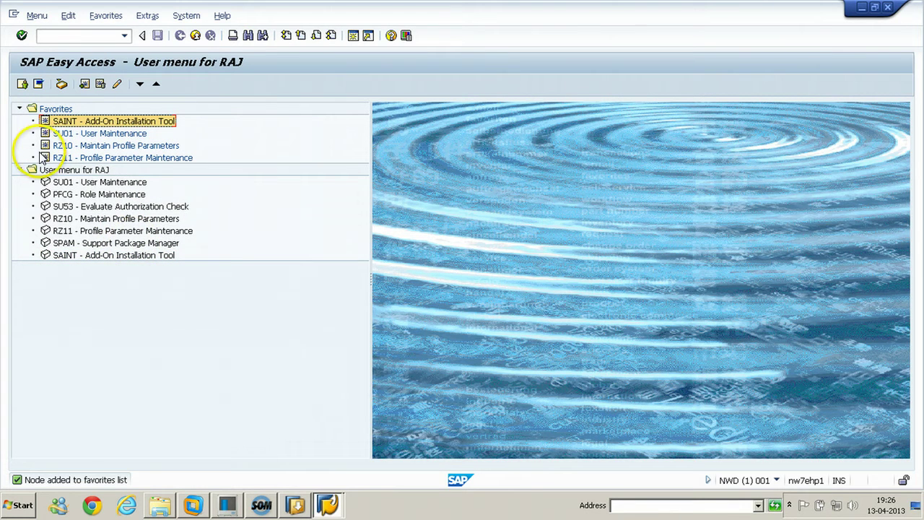
{"action": "left_click", "coordinate": [59, 111]}
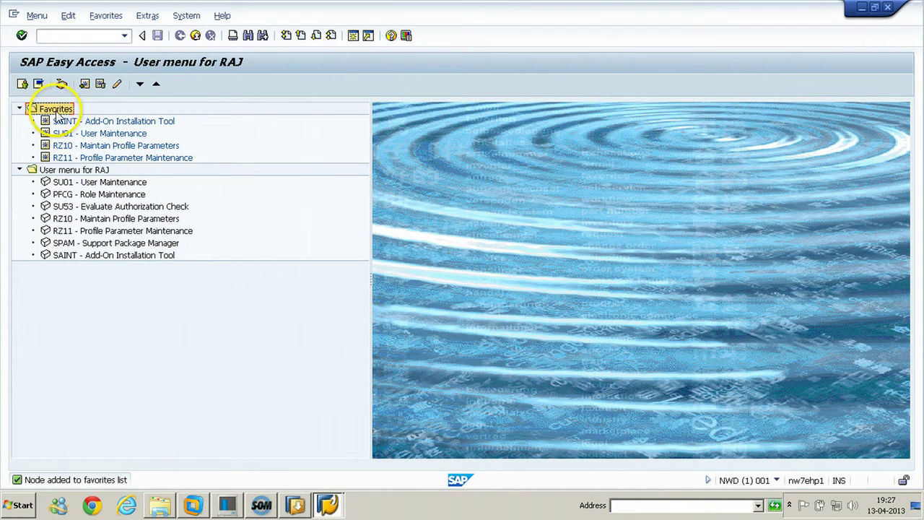
Open the Favorites menu to confirm SAINT, SU01, RZ10 and RZ11 were added.
{"action": "left_click", "coordinate": [110, 16]}
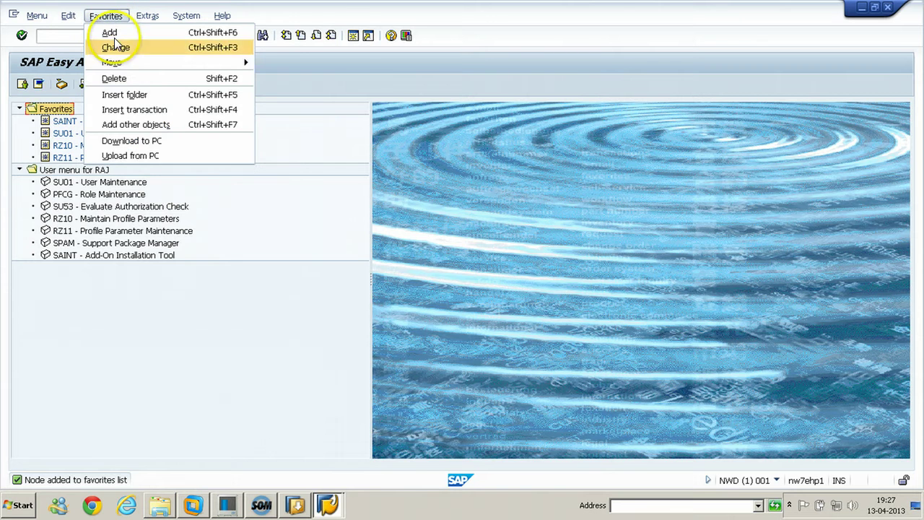
Download the favorites to the fv file in the SAP GUI folder, replacing the existing copy.
{"action": "left_click", "coordinate": [136, 142]}
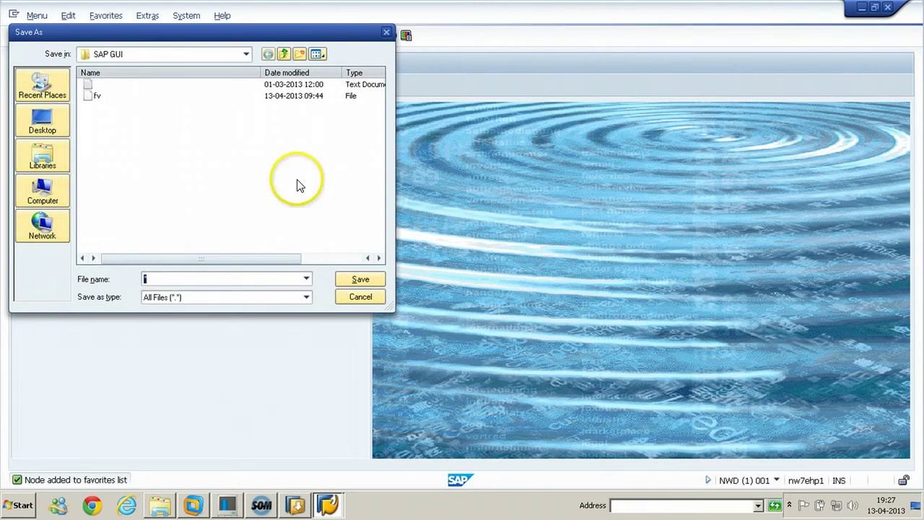
{"action": "left_click", "coordinate": [96, 96]}
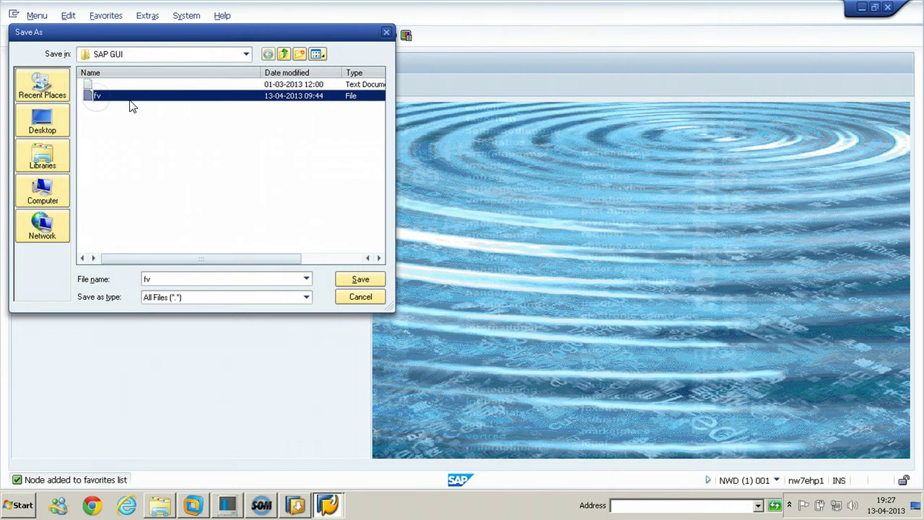
{"action": "left_click", "coordinate": [165, 276]}
{"action": "left_click", "coordinate": [120, 126]}
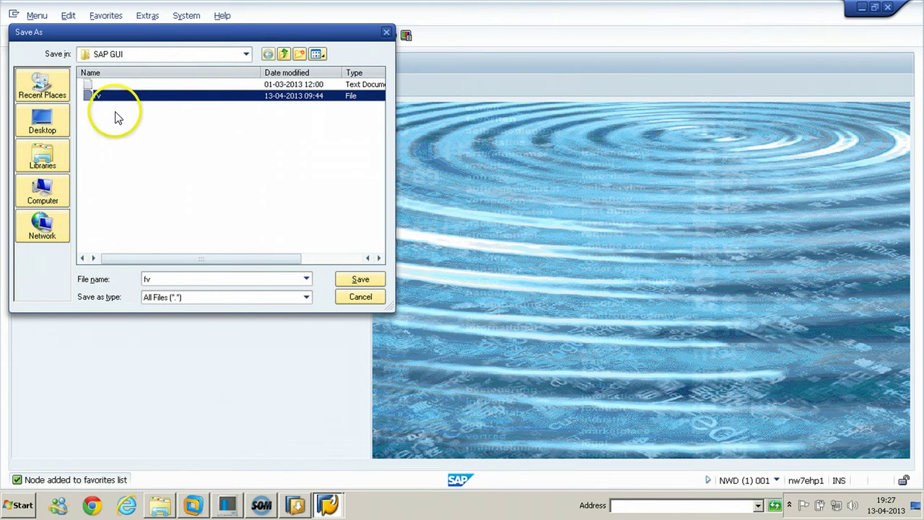
{"action": "left_click", "coordinate": [108, 56]}
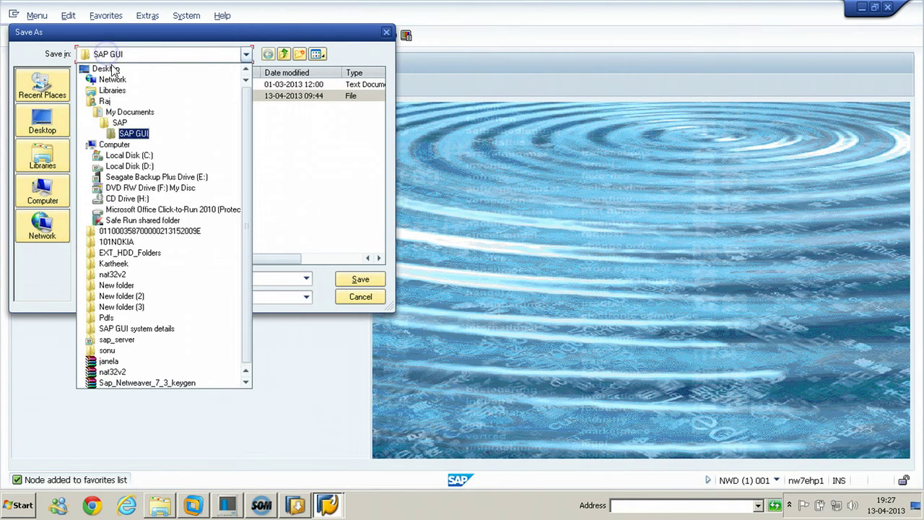
{"action": "left_click", "coordinate": [130, 137]}
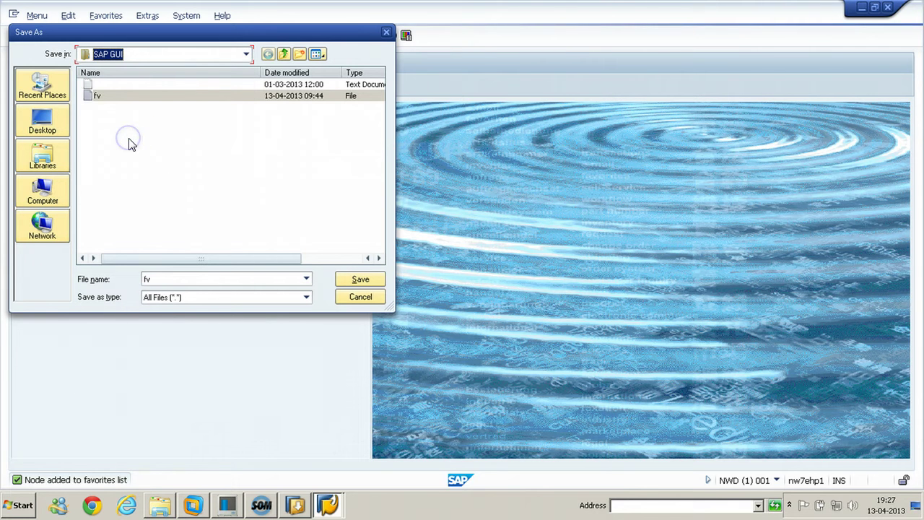
{"action": "left_click", "coordinate": [98, 96]}
{"action": "left_click", "coordinate": [348, 280]}
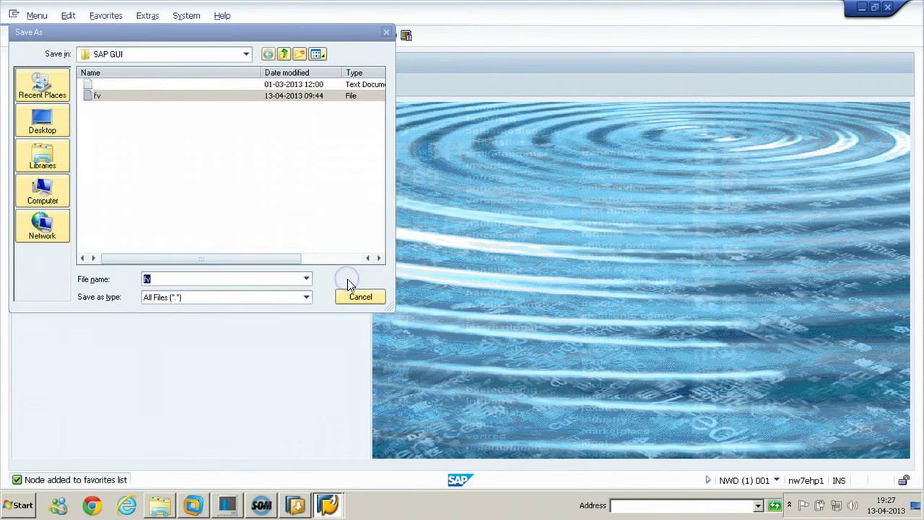
{"action": "left_click", "coordinate": [511, 257]}
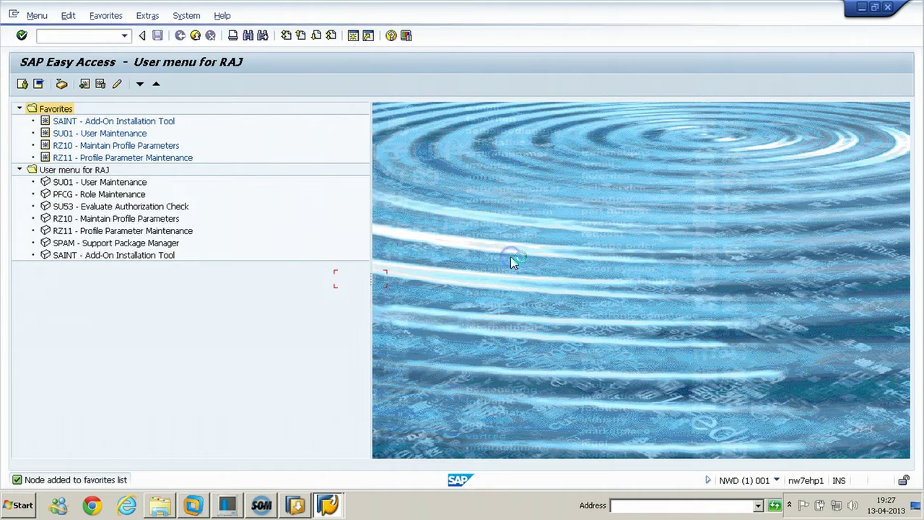
Allow the file write, then delete all favorites from the Favorites folder.
{"action": "left_click", "coordinate": [325, 275]}
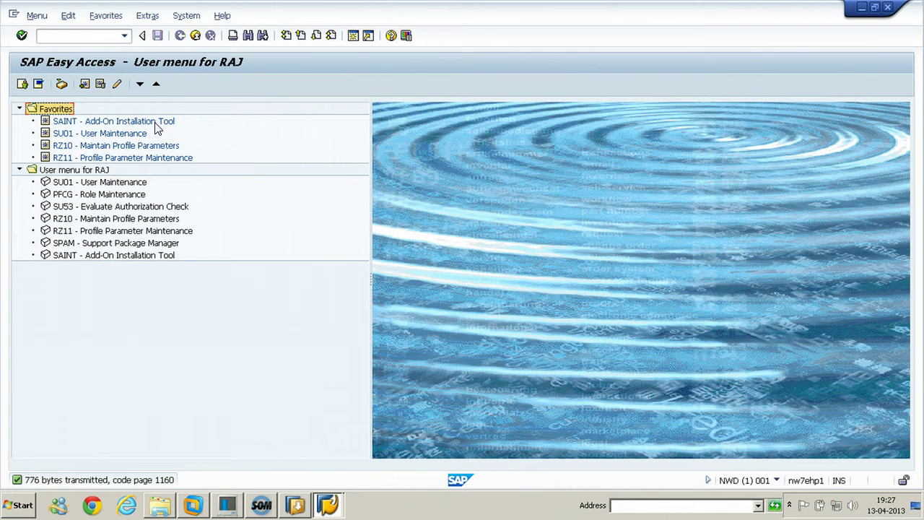
{"action": "left_click", "coordinate": [57, 109]}
{"action": "right_click", "coordinate": [57, 111]}
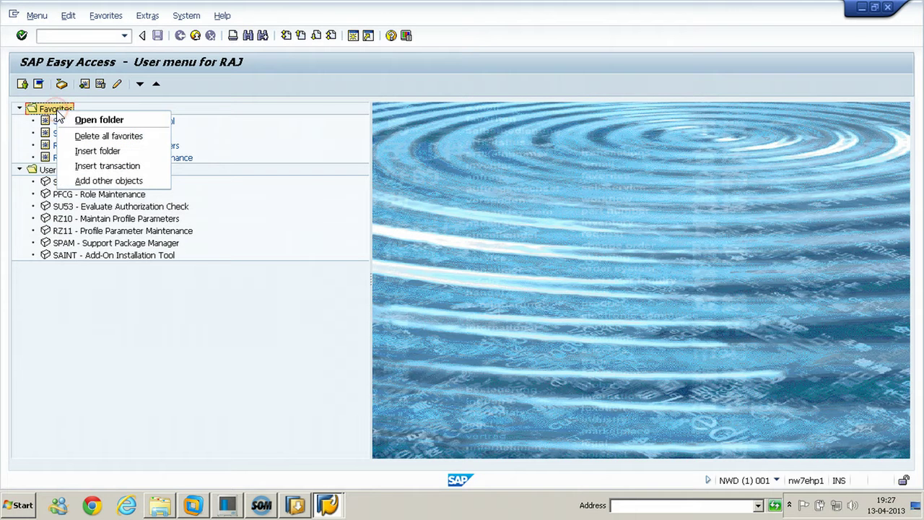
{"action": "left_click", "coordinate": [111, 137]}
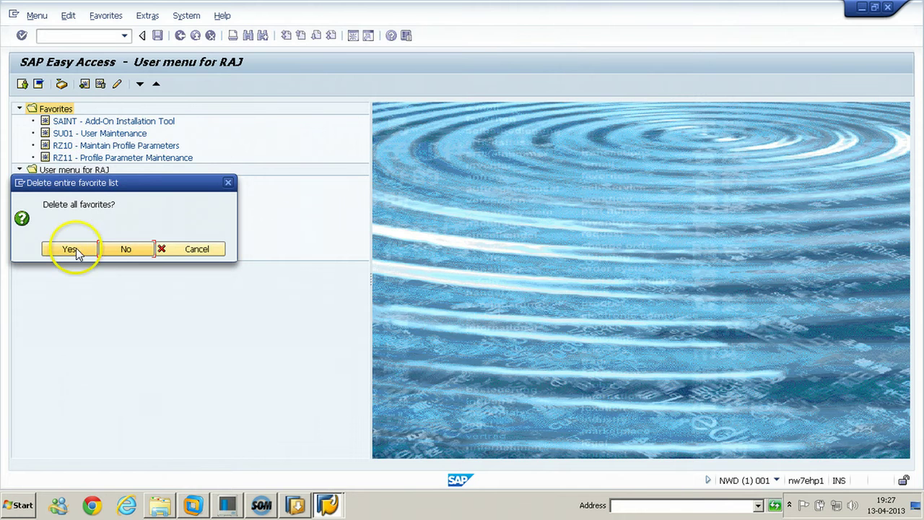
{"action": "left_click", "coordinate": [70, 249]}
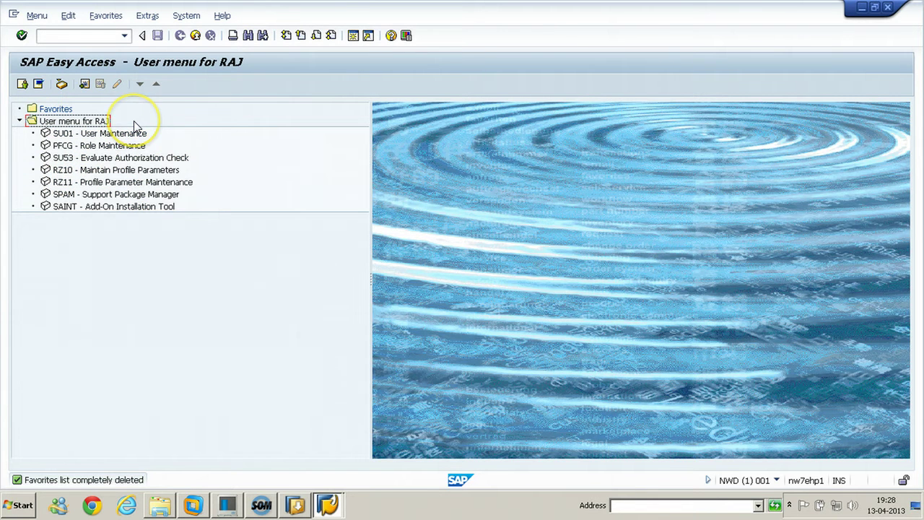
{"action": "left_click", "coordinate": [32, 110]}
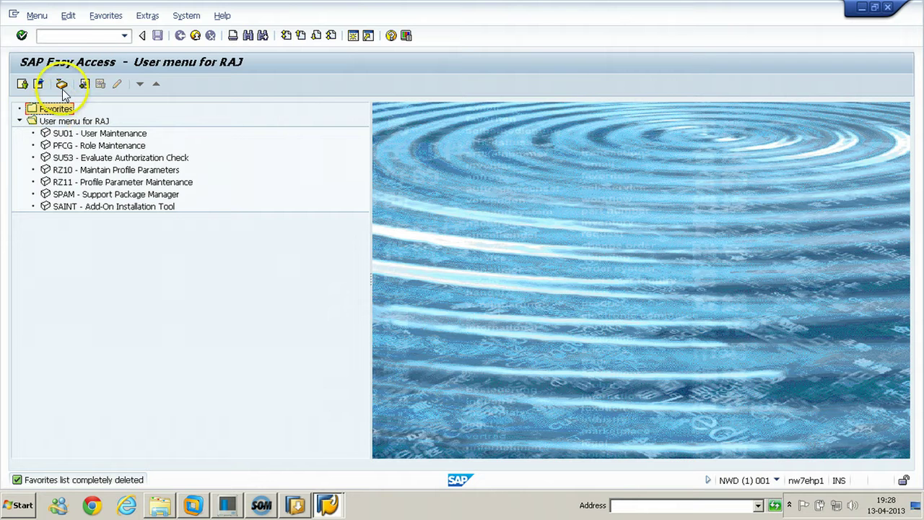
Upload the favorites from the fv file, allowing SAP GUI to read it.
{"action": "left_click", "coordinate": [107, 15]}
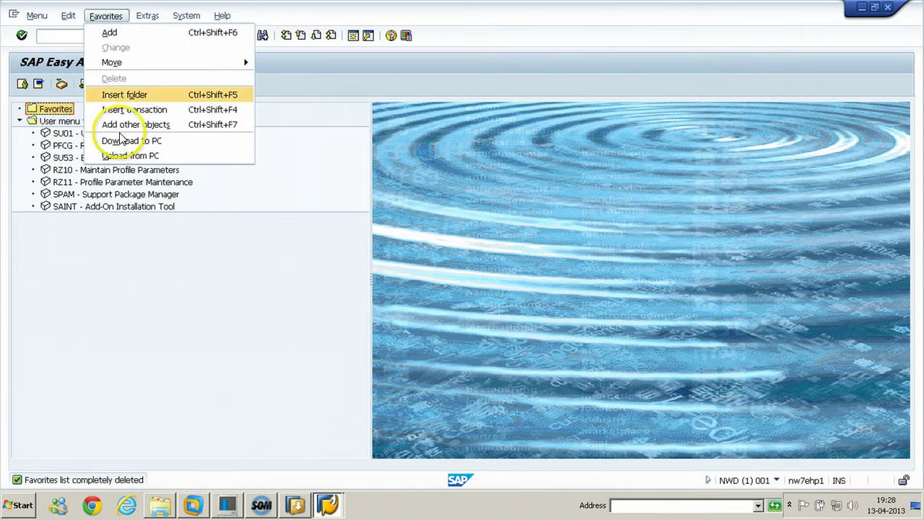
{"action": "left_click", "coordinate": [125, 156]}
{"action": "left_click", "coordinate": [96, 96]}
{"action": "left_click", "coordinate": [360, 279]}
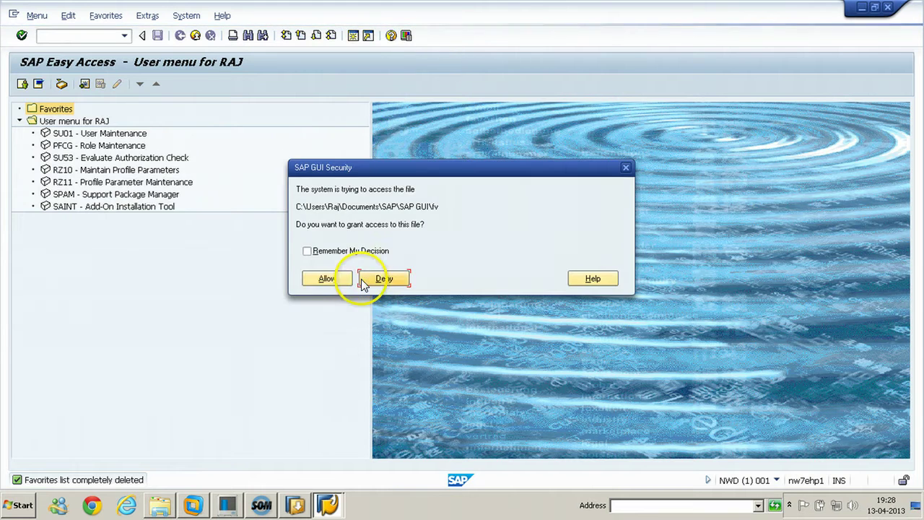
{"action": "left_click", "coordinate": [330, 278]}
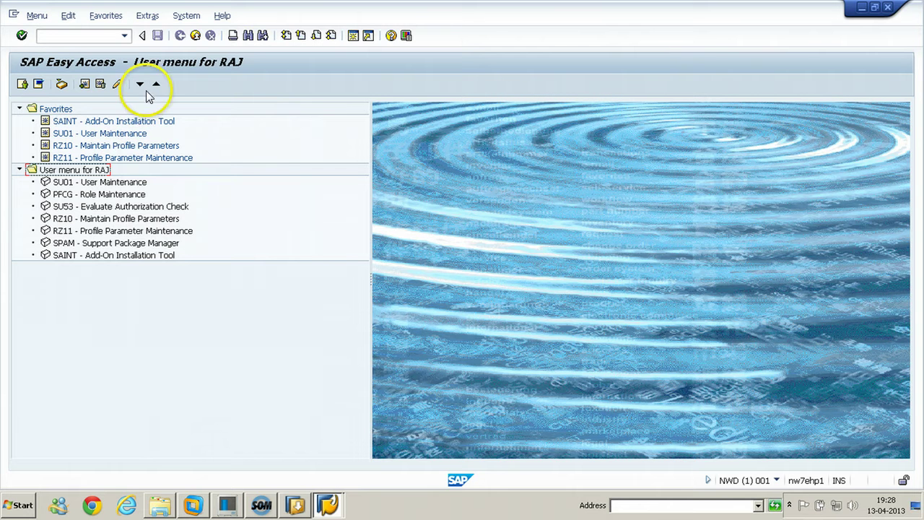
Log off from the system, confirming with Yes.
{"action": "left_click", "coordinate": [186, 16]}
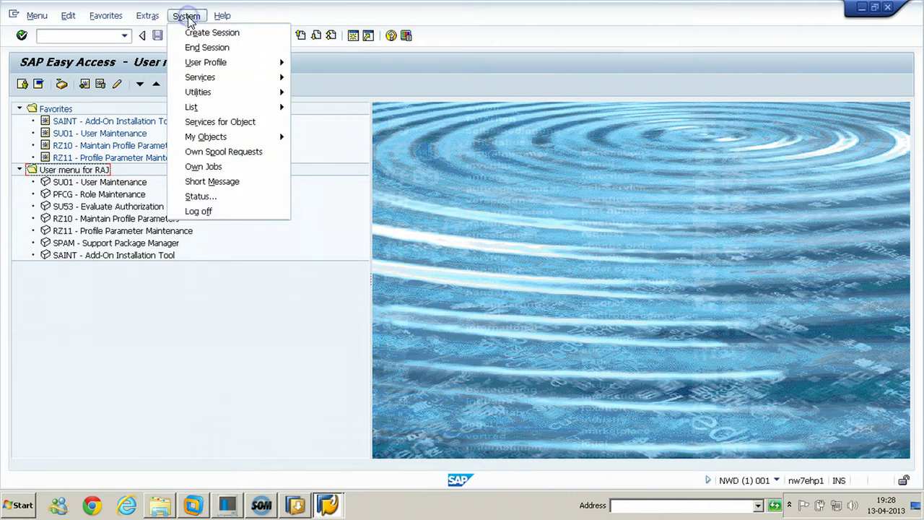
{"action": "left_click", "coordinate": [198, 211]}
{"action": "left_click", "coordinate": [136, 250]}
Log back on to Netweaver 7.0 EHP1 with the user name and password.
{"action": "left_click", "coordinate": [220, 124]}
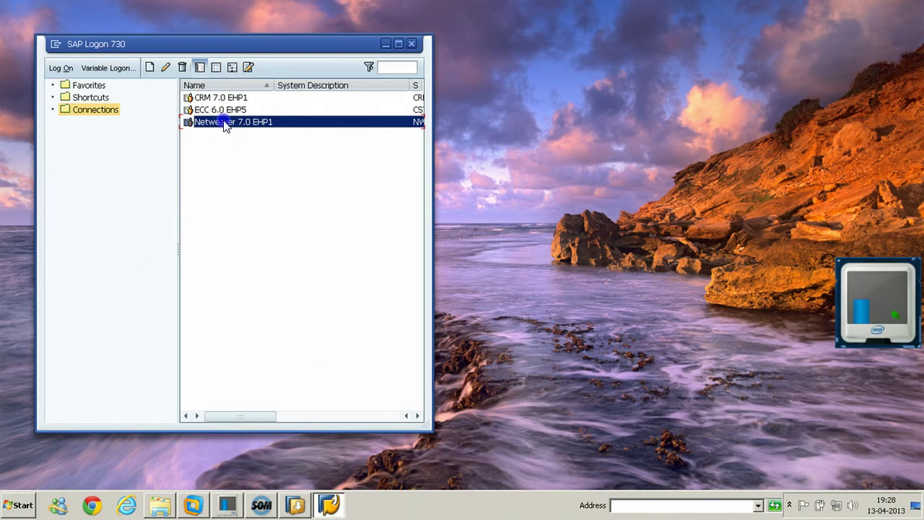
{"action": "double_click", "coordinate": [218, 122]}
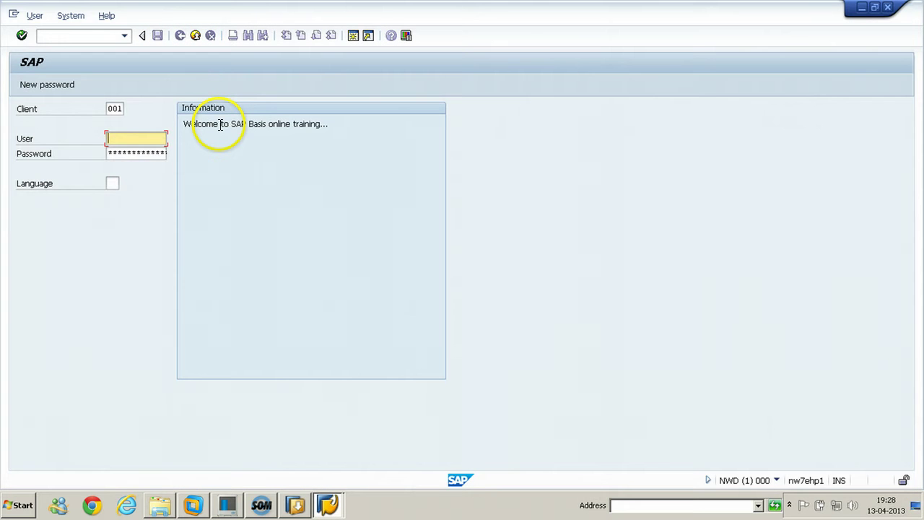
{"action": "type", "text": "sapuser"}
{"action": "key", "text": "Tab"}
{"action": "type", "text": "*************"}
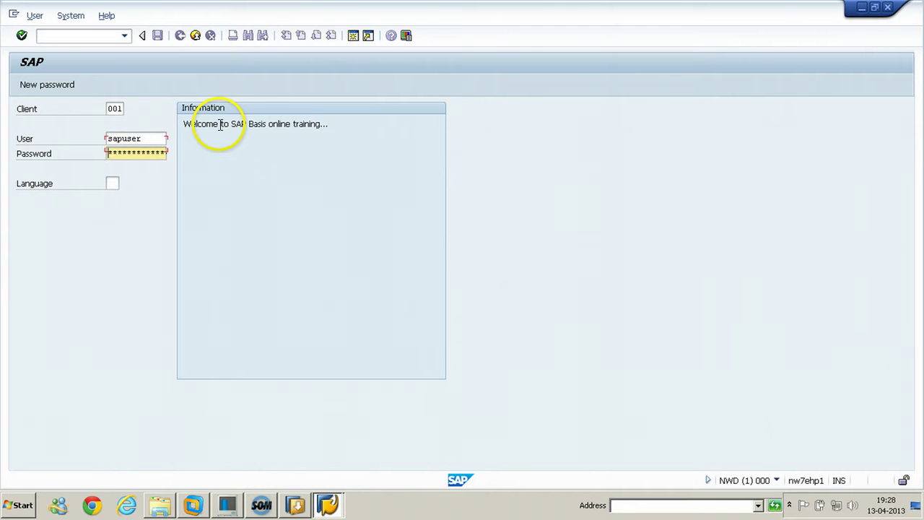
{"action": "key", "text": "Return"}
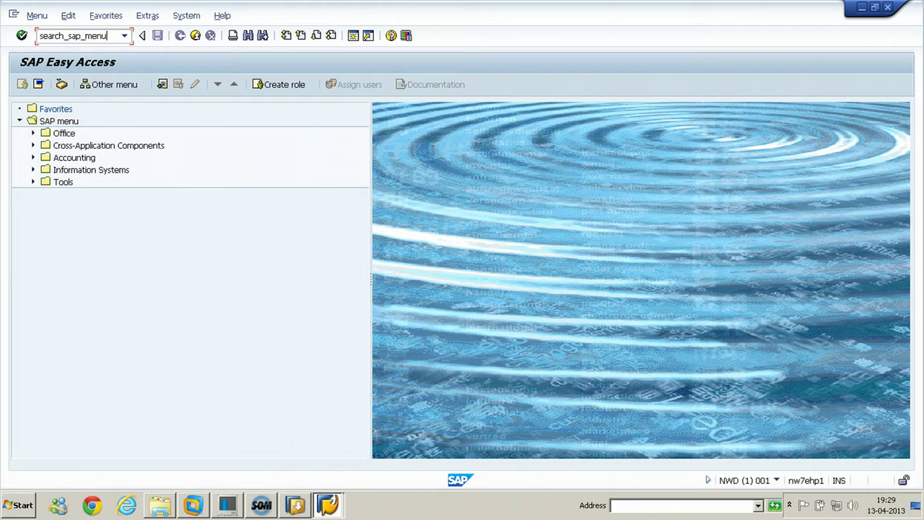
Search the SAP menu for 'user creatio'.
{"action": "key", "text": "Return"}
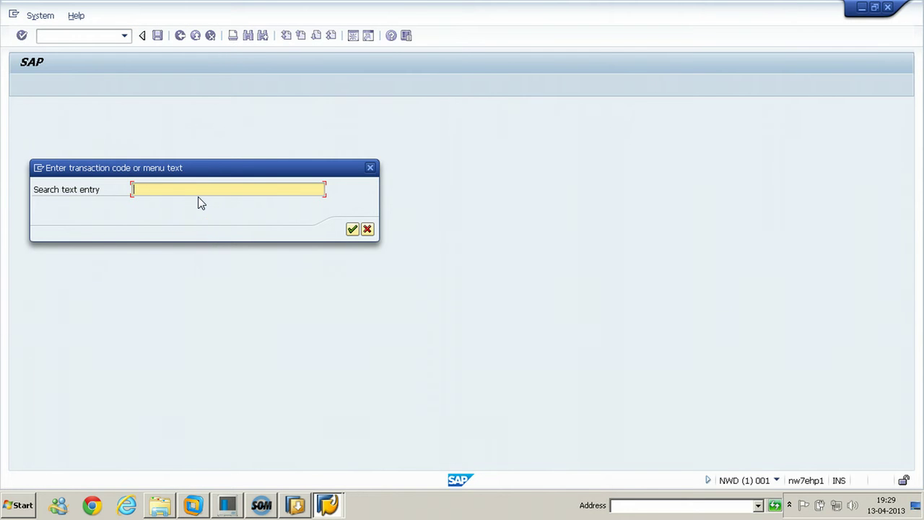
{"action": "type", "text": "user creation"}
{"action": "left_click", "coordinate": [352, 229]}
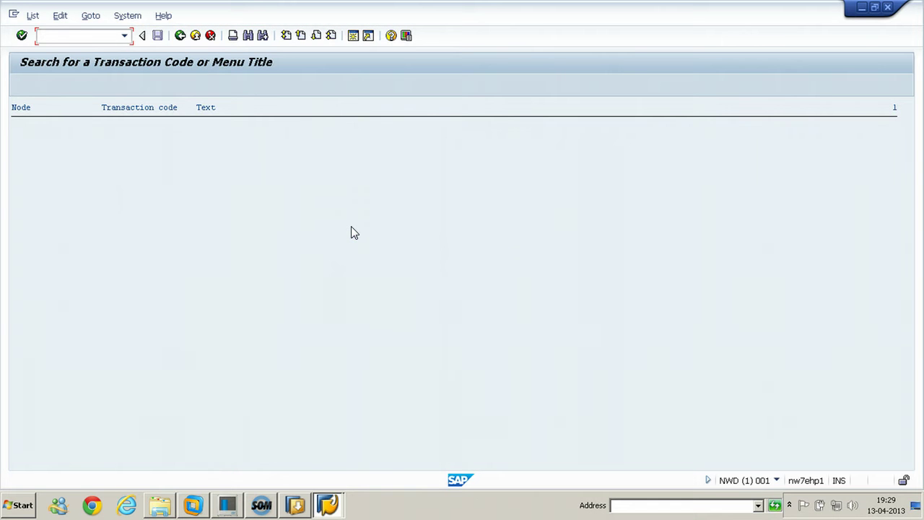
Rerun the SAP menu search from command history, searching for 'u'.
{"action": "left_click", "coordinate": [181, 38]}
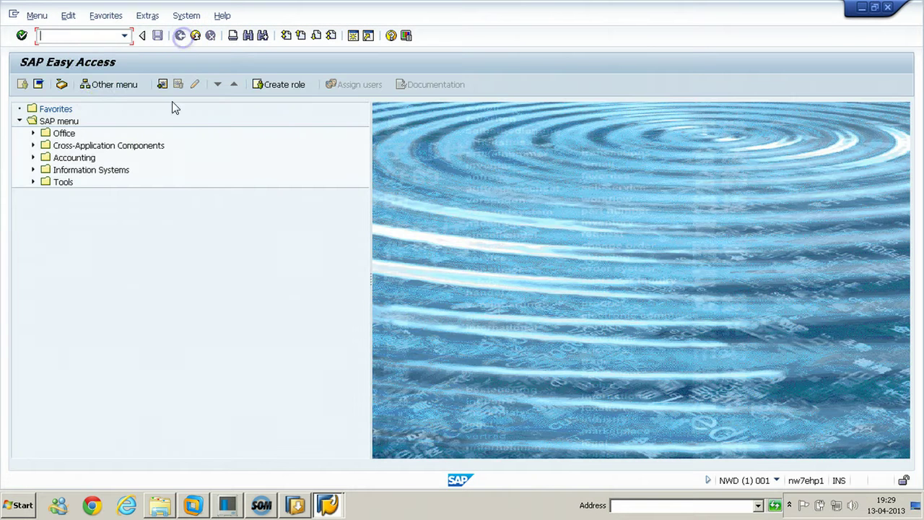
{"action": "left_click", "coordinate": [127, 36]}
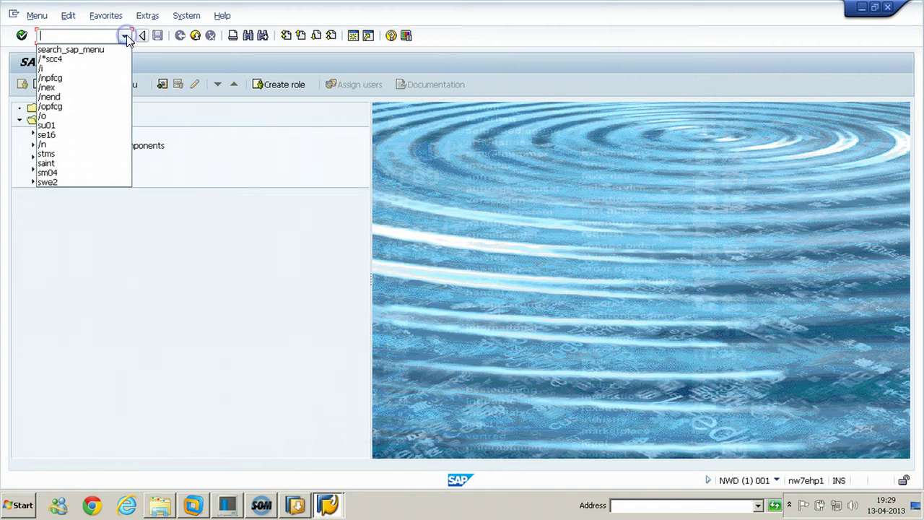
{"action": "left_click", "coordinate": [90, 50]}
{"action": "key", "text": "Return"}
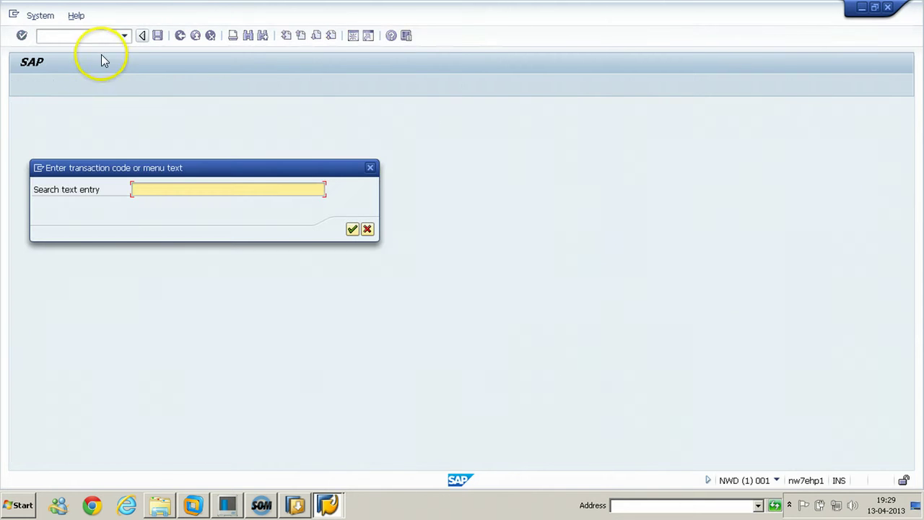
{"action": "left_click", "coordinate": [162, 192]}
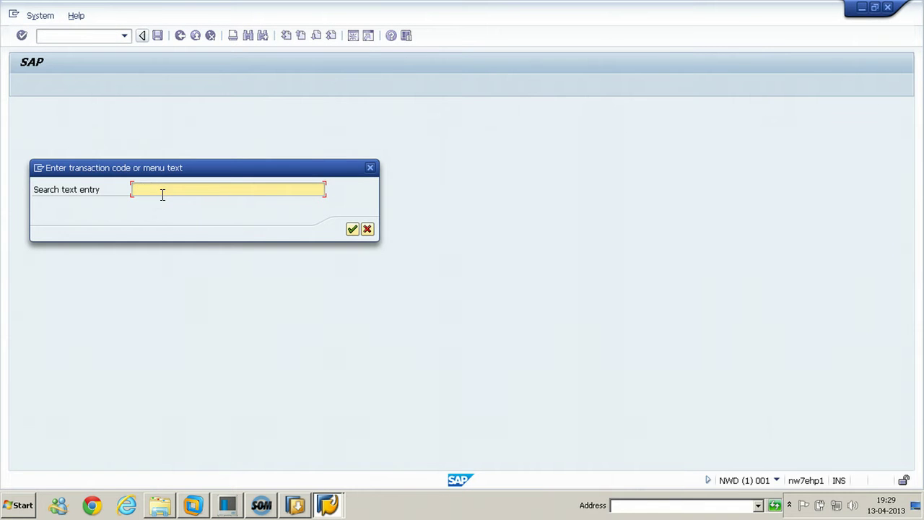
{"action": "type", "text": "user"}
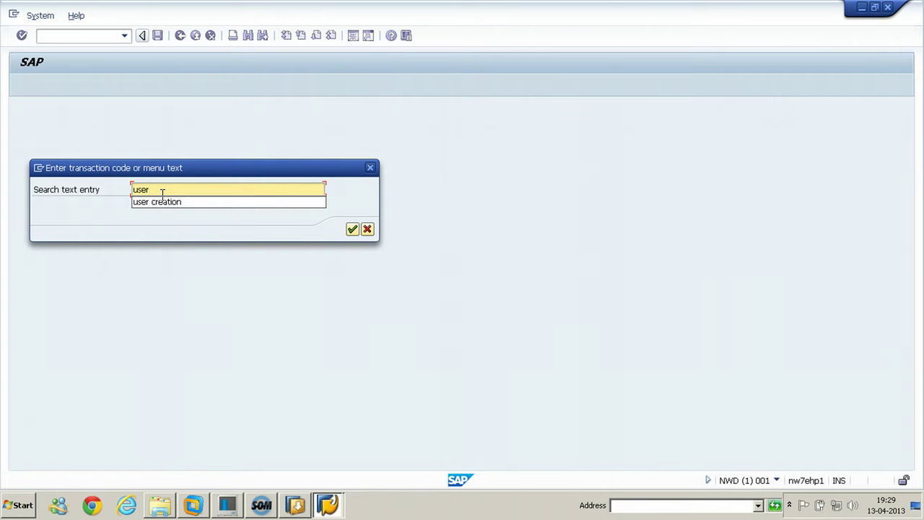
{"action": "left_click", "coordinate": [353, 229]}
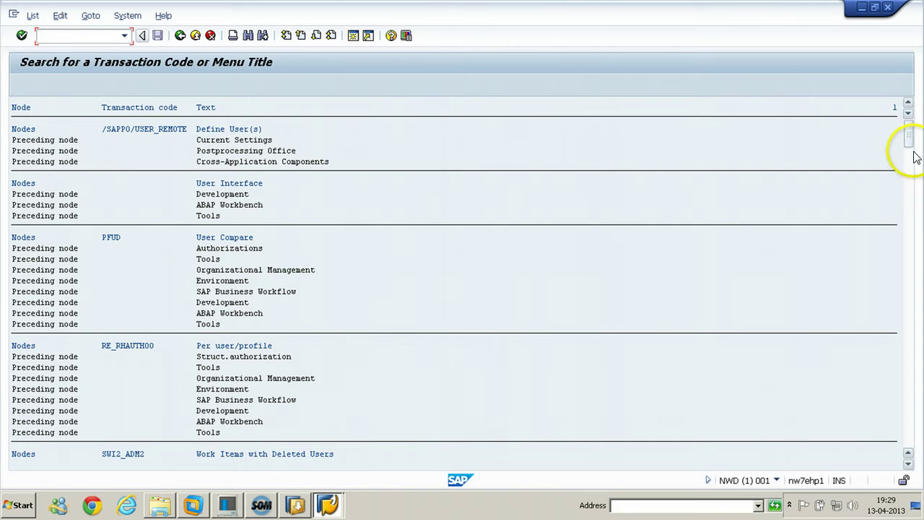
Scroll the results down to SU01, SU01D, SU10 and SUGR, then start a second session.
{"action": "left_click", "coordinate": [908, 464]}
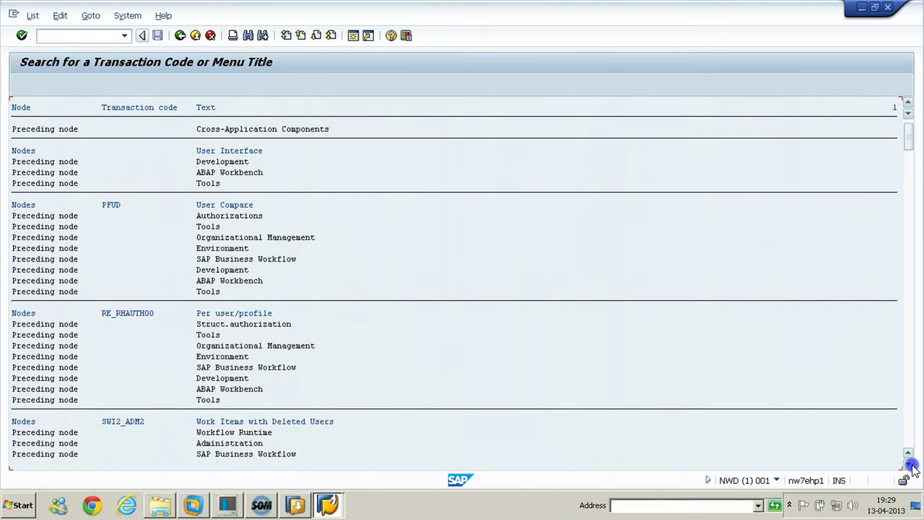
{"action": "left_click", "coordinate": [909, 464]}
{"action": "left_click", "coordinate": [909, 464]}
{"action": "left_click", "coordinate": [908, 464]}
{"action": "left_click", "coordinate": [909, 464]}
{"action": "left_click", "coordinate": [910, 465]}
{"action": "left_click", "coordinate": [909, 465]}
{"action": "left_click", "coordinate": [910, 465]}
{"action": "left_click", "coordinate": [910, 464]}
{"action": "left_click", "coordinate": [910, 465]}
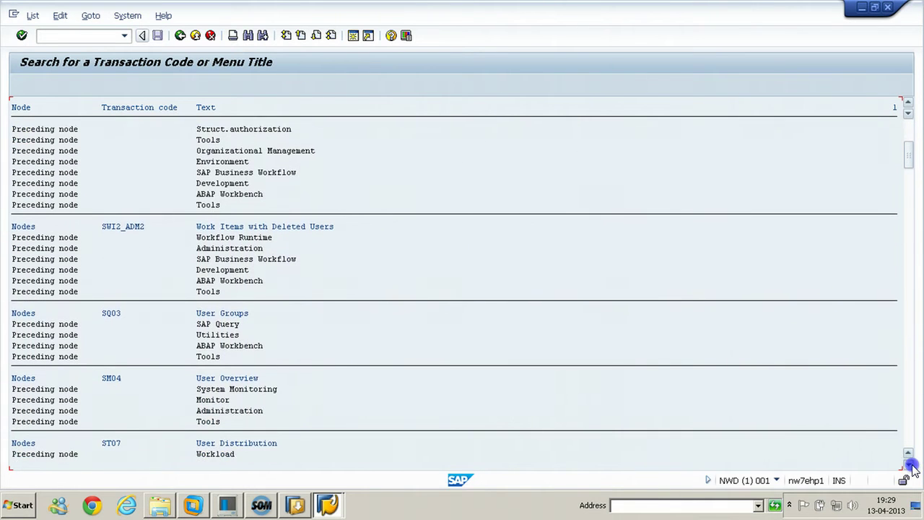
{"action": "left_click", "coordinate": [909, 465]}
{"action": "left_click", "coordinate": [909, 465]}
{"action": "left_click", "coordinate": [909, 465]}
{"action": "left_click", "coordinate": [909, 465]}
{"action": "left_click", "coordinate": [909, 465]}
{"action": "left_click", "coordinate": [909, 464]}
{"action": "left_click", "coordinate": [909, 465]}
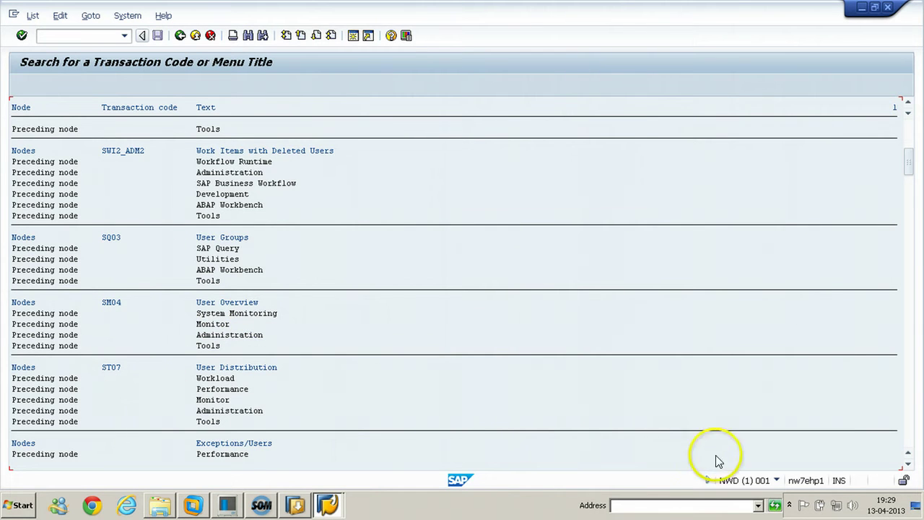
{"action": "left_click", "coordinate": [908, 464]}
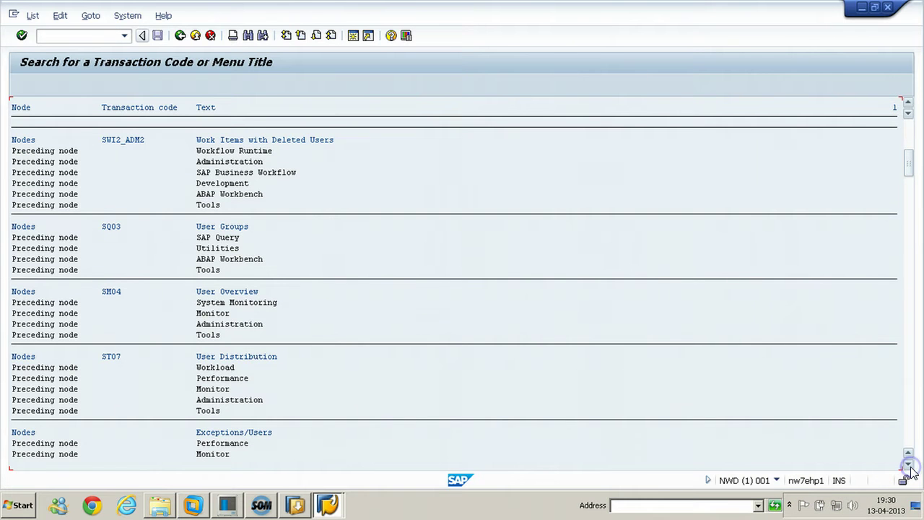
{"action": "left_click", "coordinate": [908, 464]}
{"action": "left_click", "coordinate": [908, 464]}
{"action": "left_click", "coordinate": [908, 464]}
{"action": "left_click", "coordinate": [908, 464]}
{"action": "left_click", "coordinate": [908, 464]}
{"action": "left_click", "coordinate": [908, 464]}
{"action": "left_click", "coordinate": [908, 464]}
{"action": "left_click", "coordinate": [908, 464]}
{"action": "left_click", "coordinate": [908, 464]}
{"action": "left_click", "coordinate": [908, 464]}
{"action": "left_click", "coordinate": [908, 464]}
{"action": "left_click", "coordinate": [908, 464]}
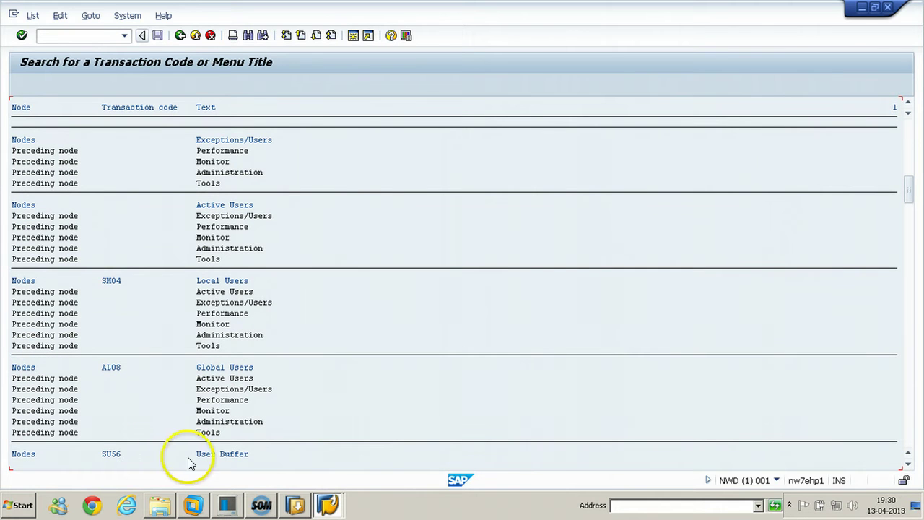
{"action": "left_click", "coordinate": [908, 464]}
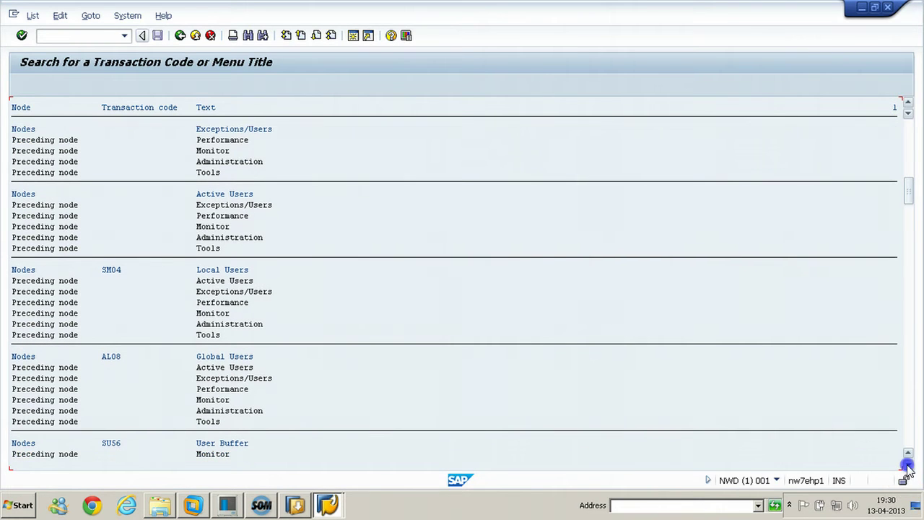
{"action": "left_click", "coordinate": [908, 464]}
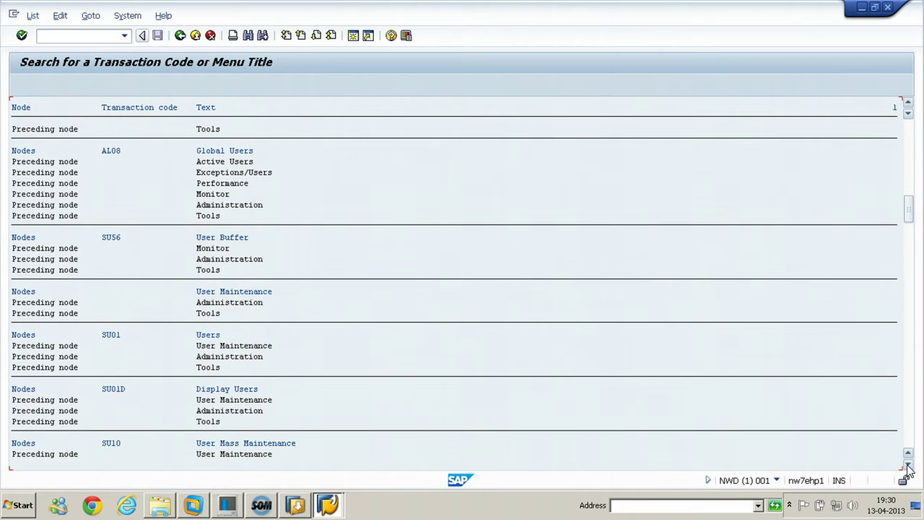
{"action": "left_click", "coordinate": [908, 464]}
{"action": "left_click", "coordinate": [908, 464]}
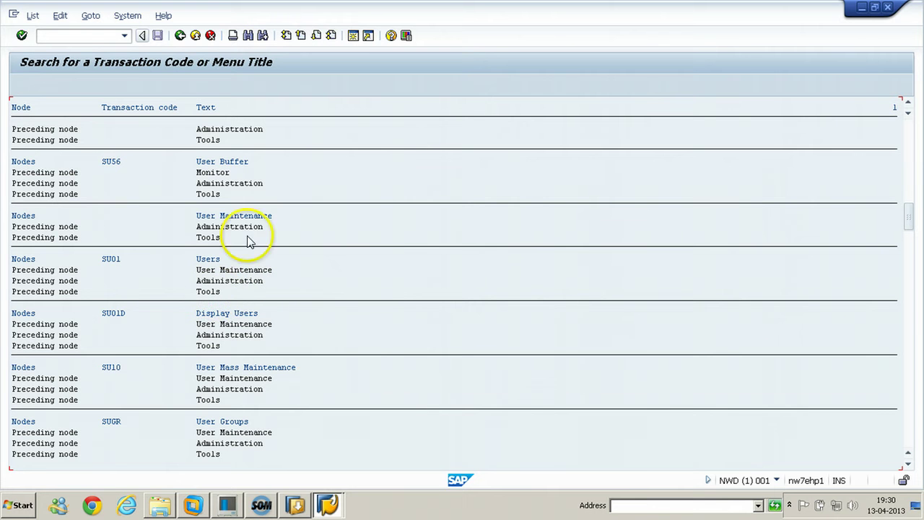
{"action": "left_click", "coordinate": [356, 39]}
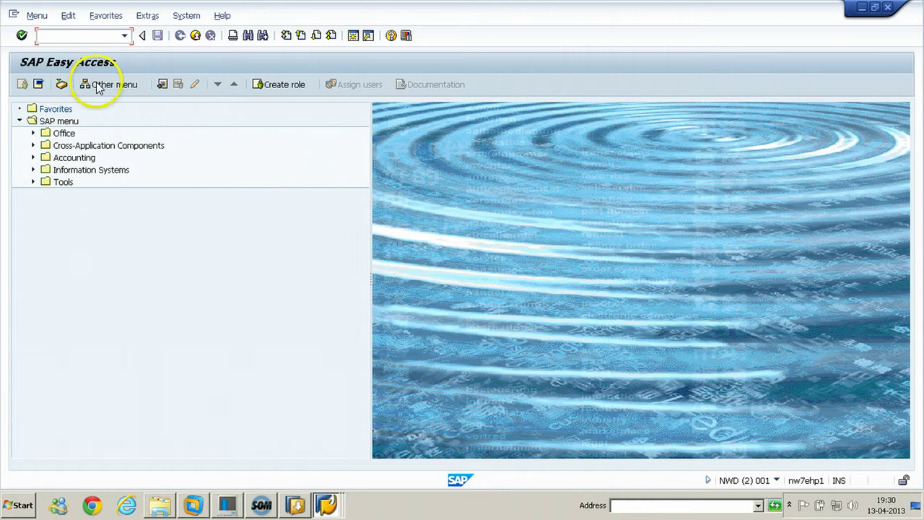
Expand Tools and Administration in the new session, shrunk and moved to the right.
{"action": "left_click", "coordinate": [33, 183]}
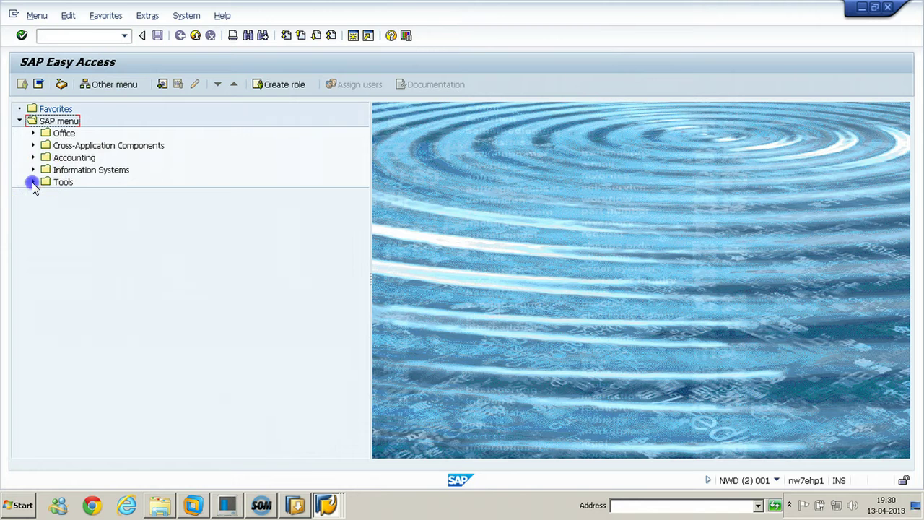
{"action": "left_click", "coordinate": [874, 7]}
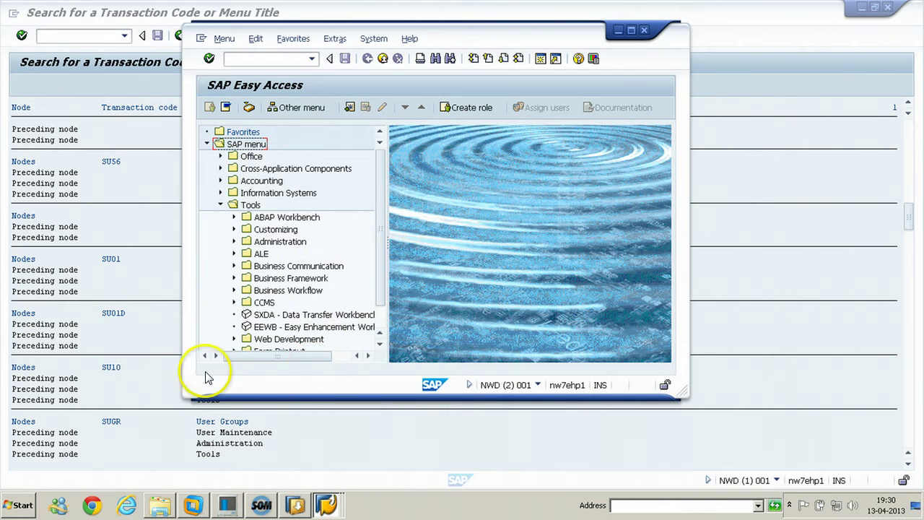
{"action": "left_click_drag", "start_coordinate": [591, 48], "coordinate": [630, 45]}
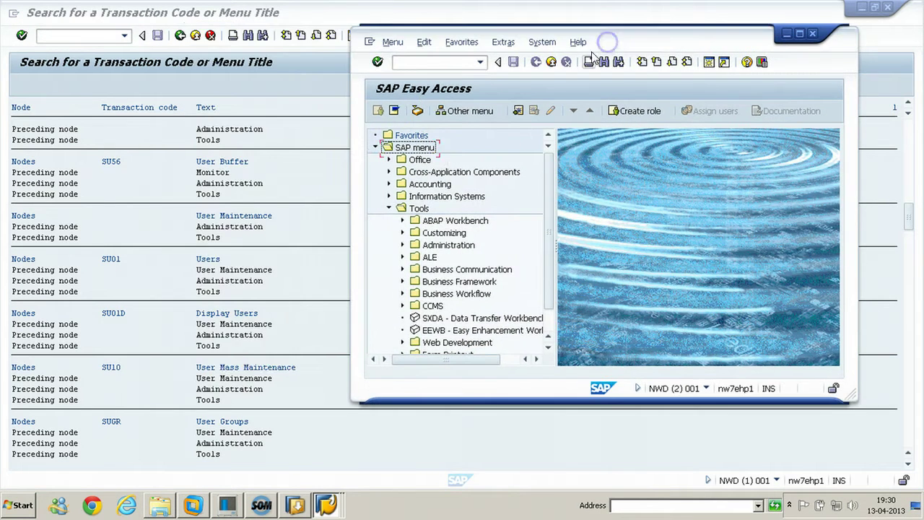
{"action": "left_click", "coordinate": [403, 245]}
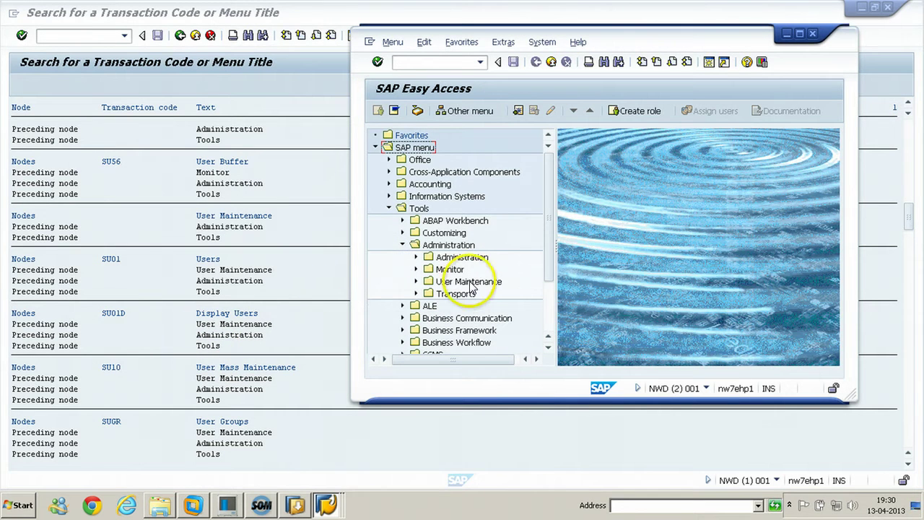
Expand User Maintenance, select SU01 - Users, and compare with SU10 in the results.
{"action": "left_click", "coordinate": [417, 282]}
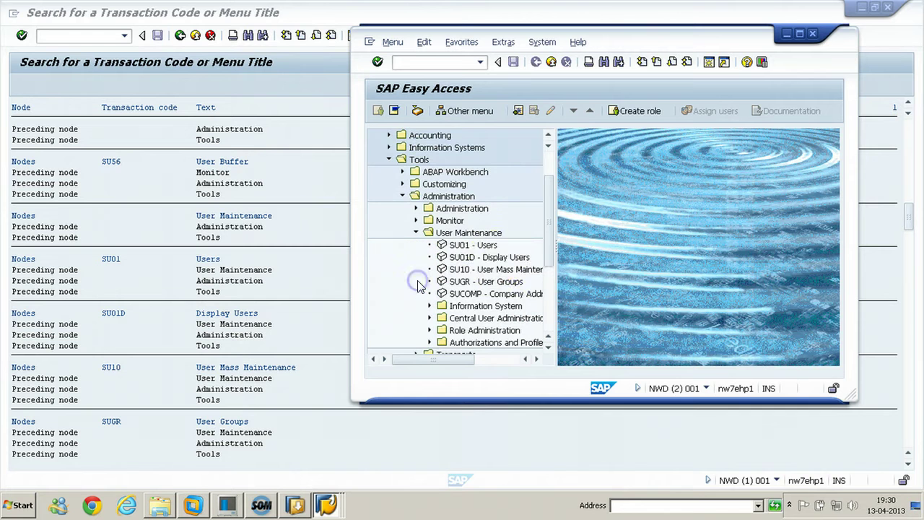
{"action": "left_click", "coordinate": [469, 246]}
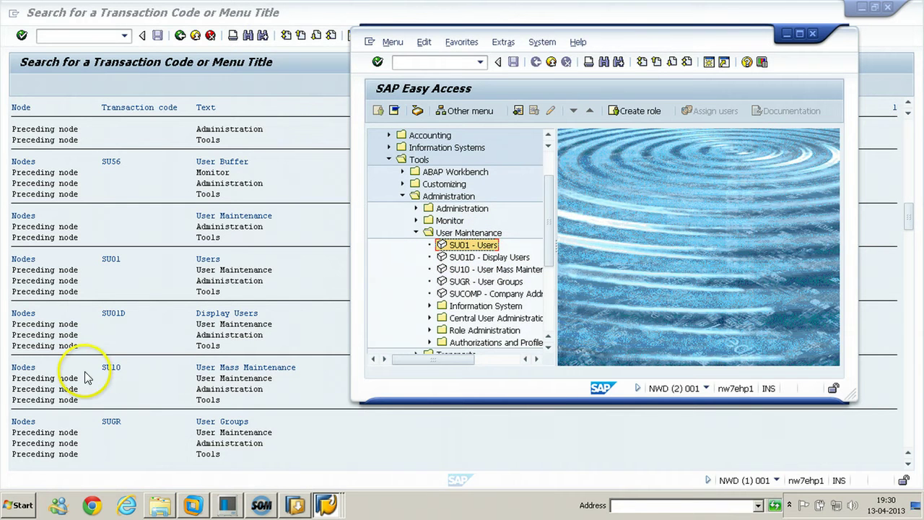
{"action": "left_click", "coordinate": [237, 377]}
{"action": "left_click", "coordinate": [116, 367]}
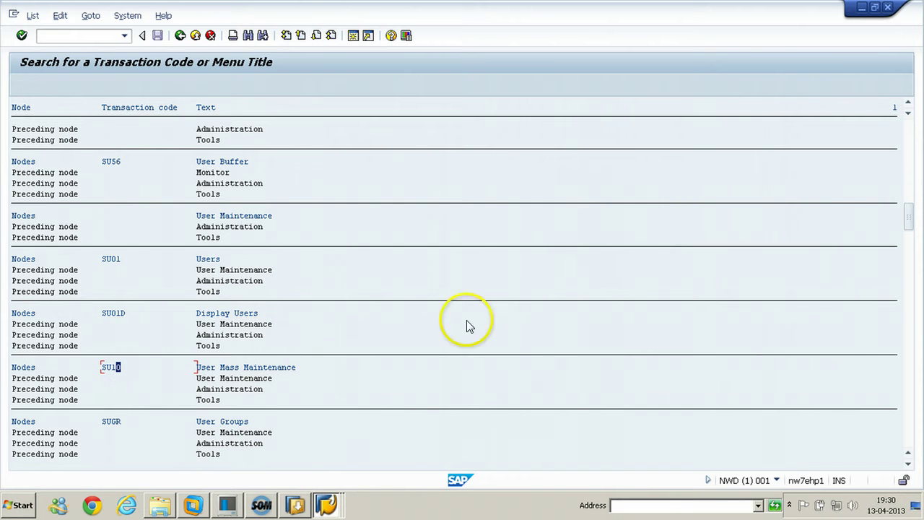
Bring the SAP Easy Access window back to the front from the taskbar.
{"action": "left_click", "coordinate": [327, 505]}
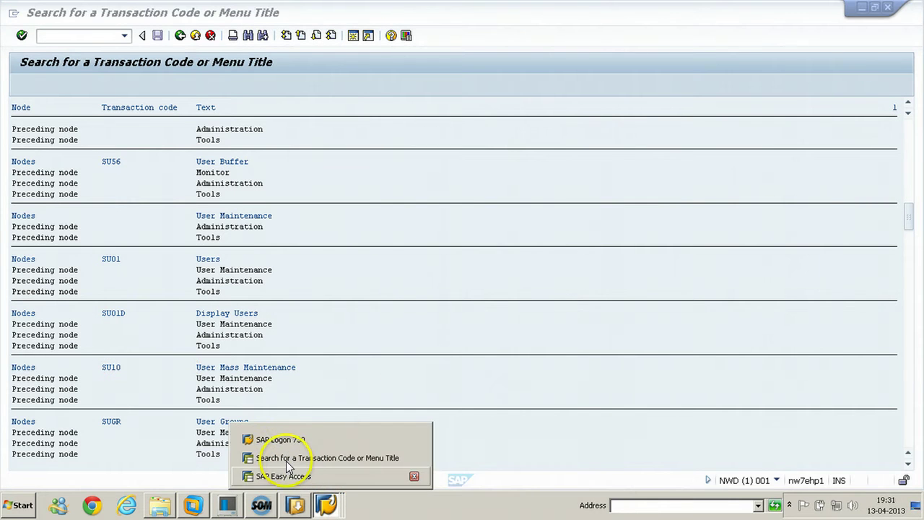
{"action": "left_click", "coordinate": [289, 462]}
{"action": "left_click", "coordinate": [327, 506]}
{"action": "left_click", "coordinate": [307, 477]}
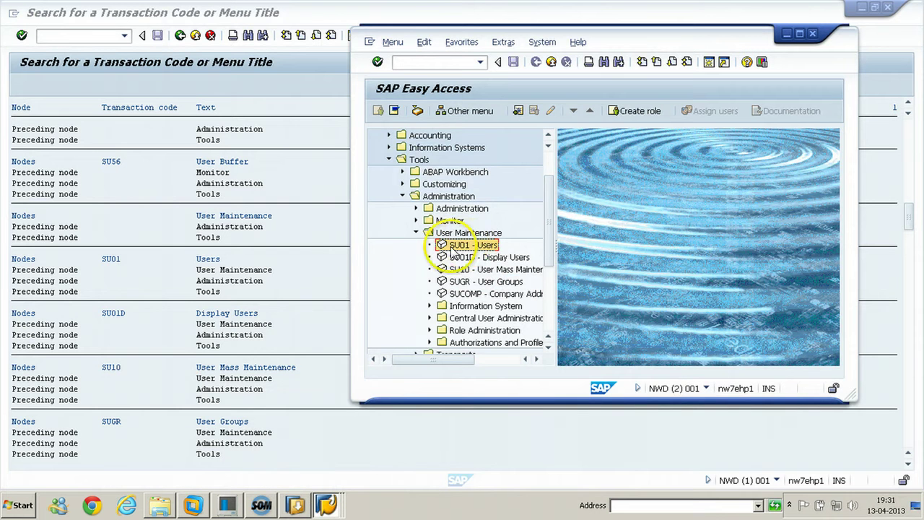
Enter su01 in the second session's command field, then replace it with search_user_menu.
{"action": "left_click", "coordinate": [418, 62]}
{"action": "type", "text": "s"}
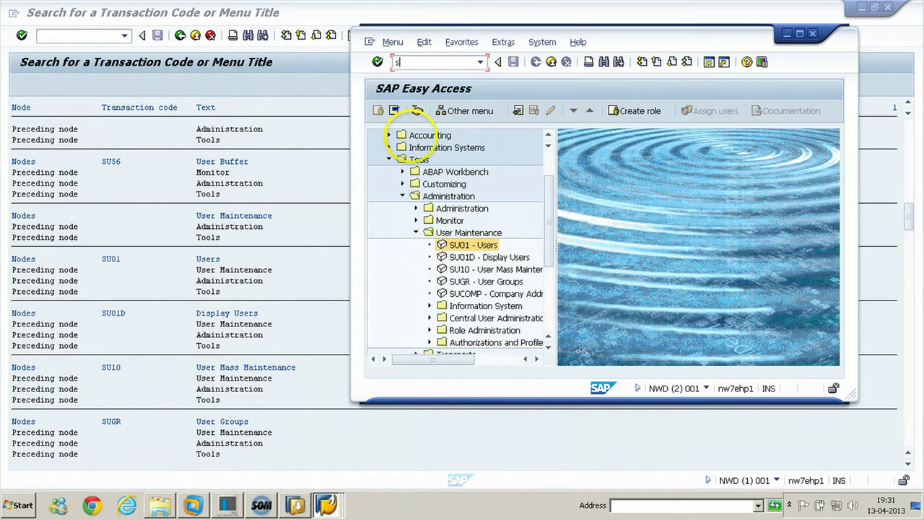
{"action": "type", "text": "u01"}
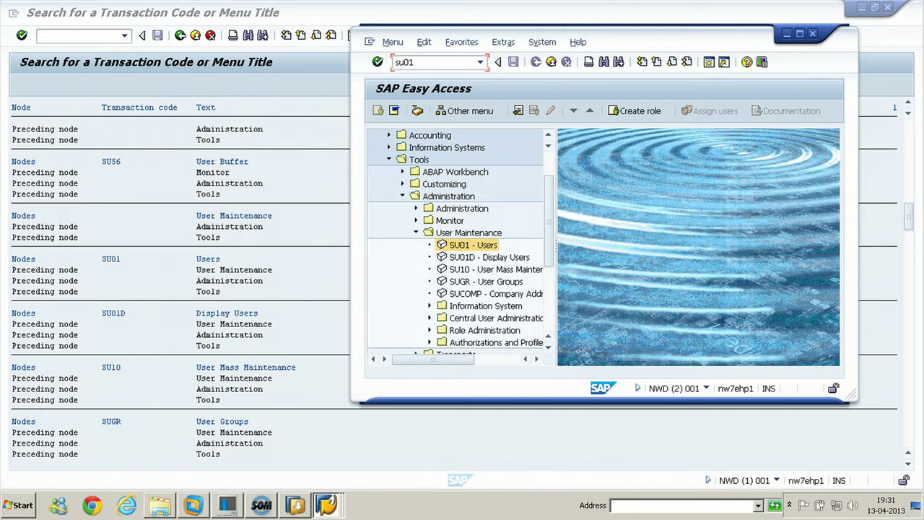
{"action": "key", "text": "BackSpace"}
{"action": "key", "text": "BackSpace"}
{"action": "key", "text": "BackSpace"}
{"action": "key", "text": "BackSpace"}
{"action": "type", "text": "search_user_menu"}
Run search_user_menu, cancel the empty menu-text prompt, and close the second session.
{"action": "key", "text": "Return"}
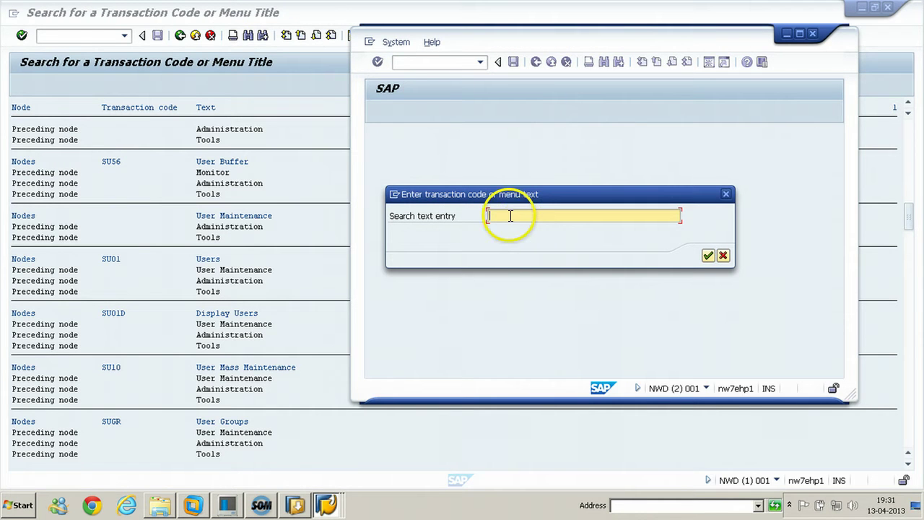
{"action": "left_click", "coordinate": [510, 216]}
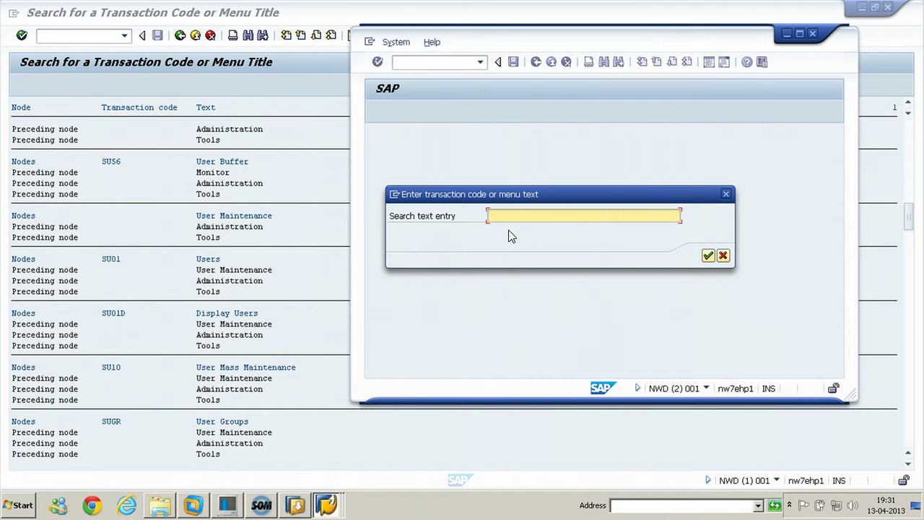
{"action": "left_click", "coordinate": [708, 256]}
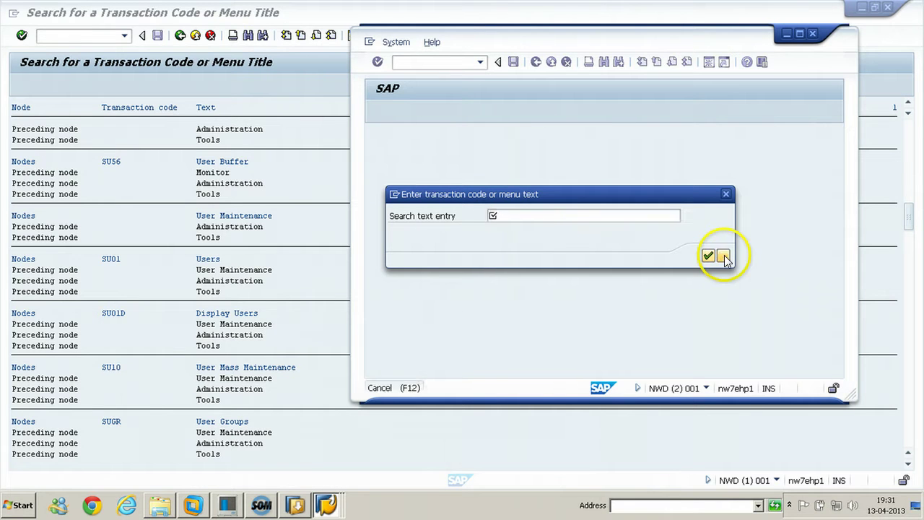
{"action": "left_click", "coordinate": [813, 36]}
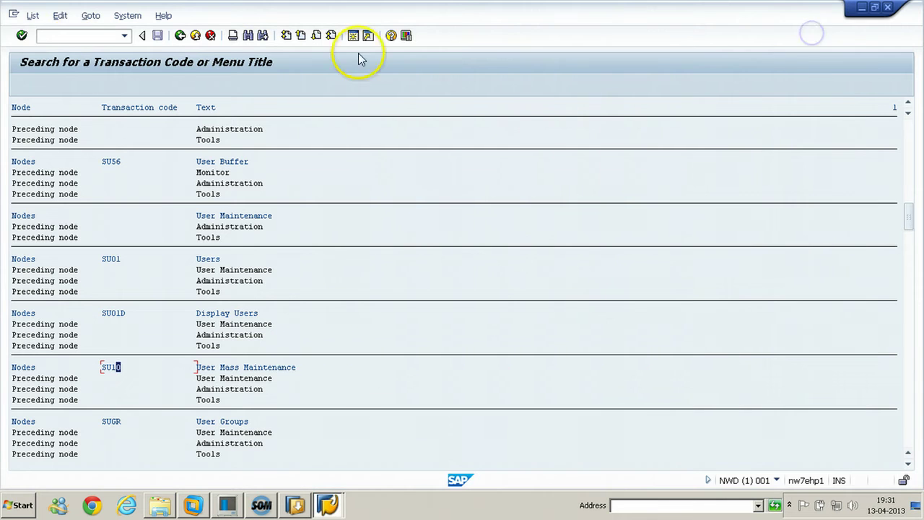
Enter /n to leave the search results for Easy Access, then refocus the command field.
{"action": "type", "text": "/n"}
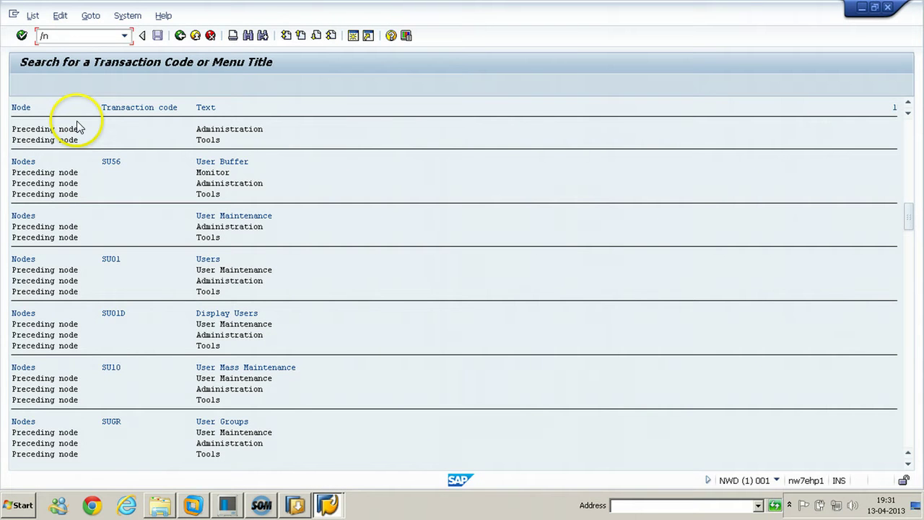
{"action": "key", "text": "Return"}
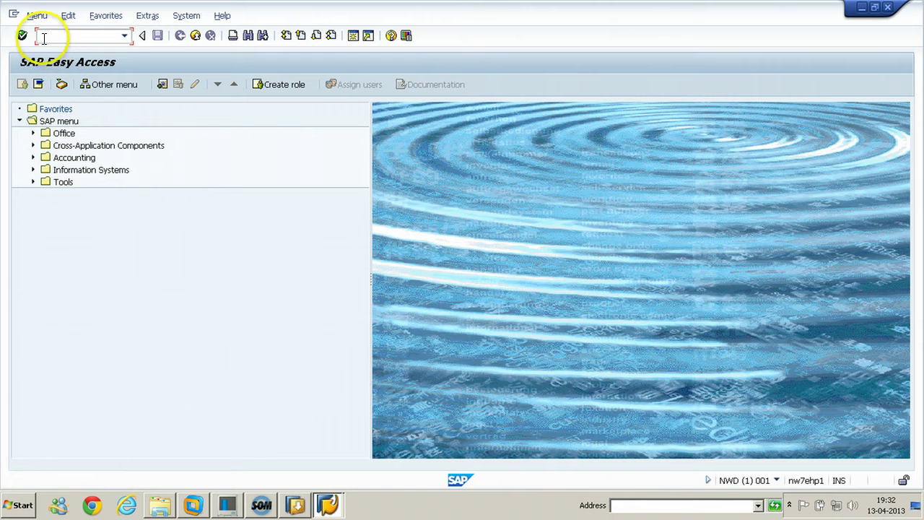
{"action": "left_click", "coordinate": [47, 34]}
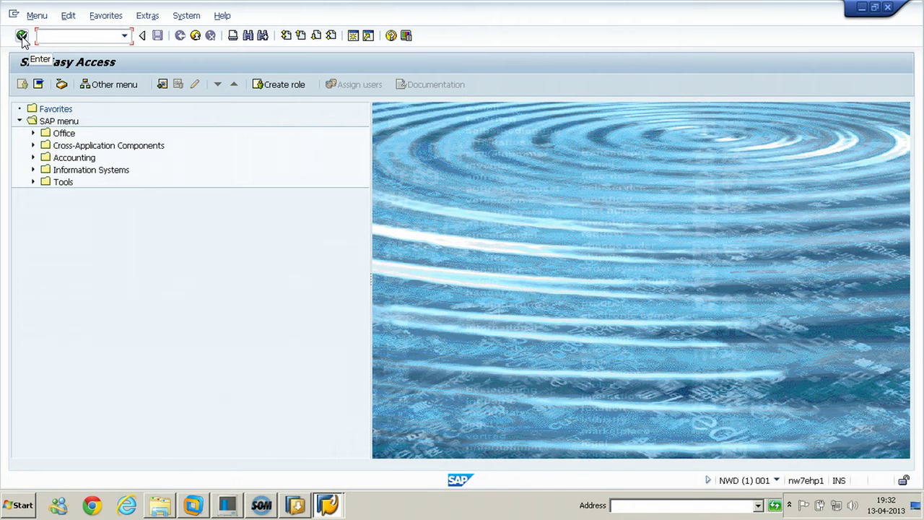
{"action": "left_click", "coordinate": [55, 35]}
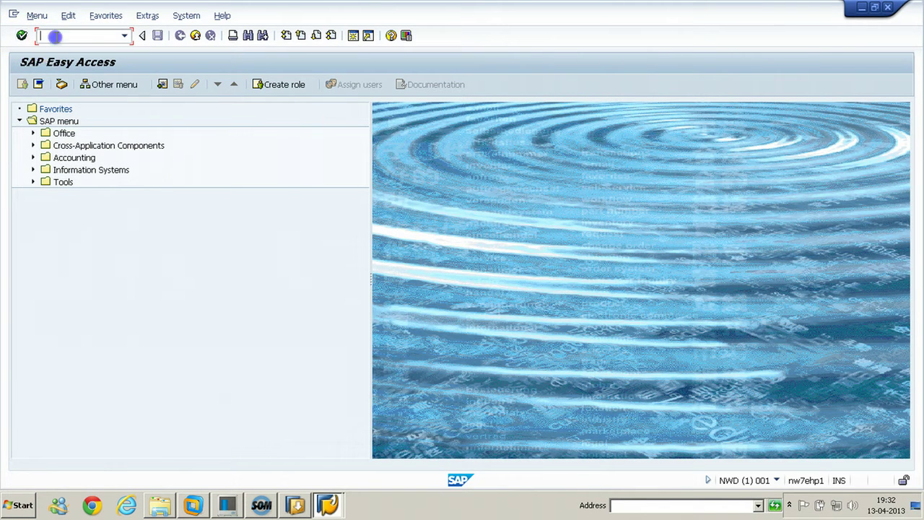
{"action": "left_click", "coordinate": [22, 36]}
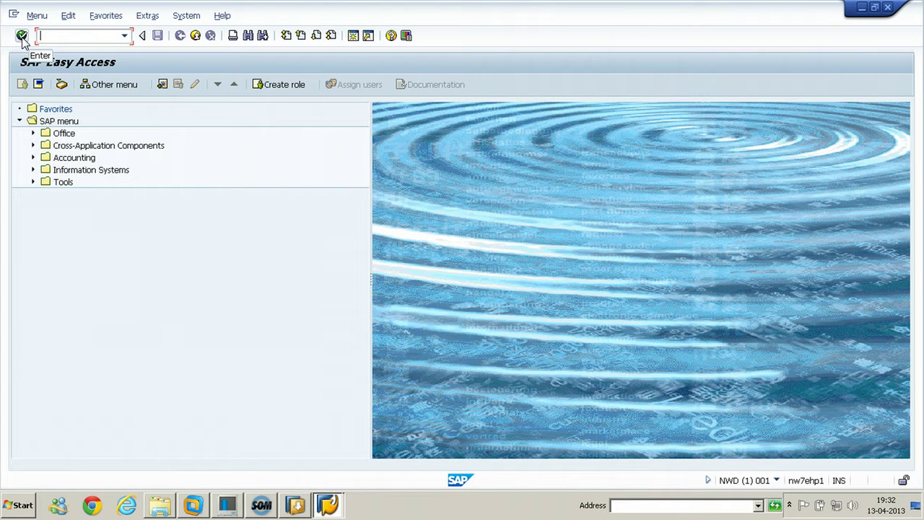
{"action": "left_click", "coordinate": [72, 36]}
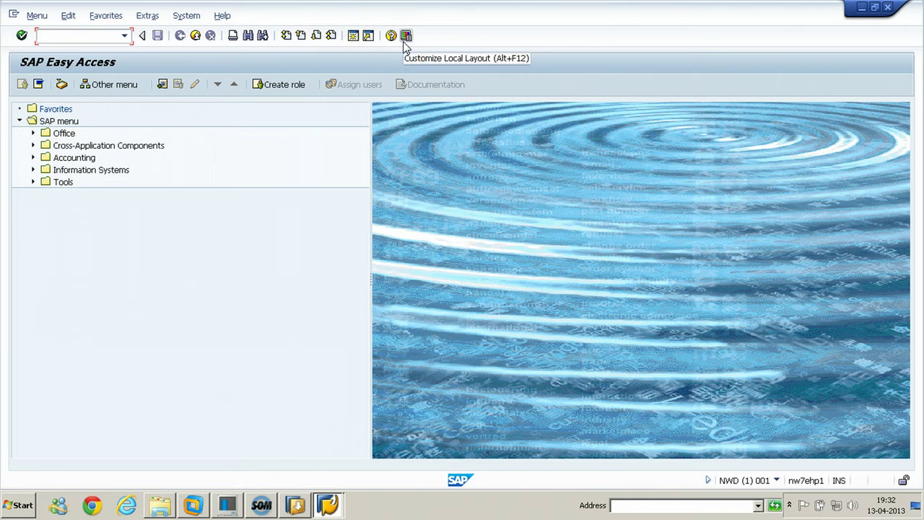
{"action": "key", "text": "Tab"}
{"action": "key", "text": "Tab"}
{"action": "key", "text": "Tab"}
{"action": "key", "text": "Tab"}
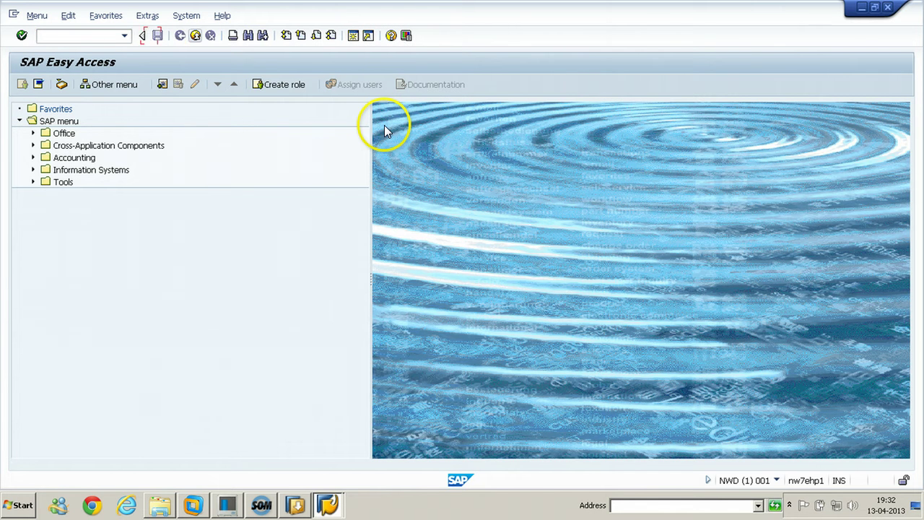
{"action": "key", "text": "Tab"}
{"action": "key", "text": "Tab"}
{"action": "key", "text": "Tab"}
{"action": "key", "text": "Tab"}
{"action": "key", "text": "Tab"}
{"action": "key", "text": "Tab"}
{"action": "key", "text": "Tab"}
{"action": "key", "text": "Tab"}
{"action": "key", "text": "Tab"}
{"action": "key", "text": "Tab"}
{"action": "key", "text": "Tab"}
{"action": "key", "text": "Tab"}
{"action": "key", "text": "Tab"}
{"action": "key", "text": "Tab"}
{"action": "key", "text": "Tab"}
{"action": "key", "text": "Tab"}
{"action": "key", "text": "Tab"}
{"action": "key", "text": "Down"}
{"action": "key", "text": "Down"}
{"action": "key", "text": "Down"}
{"action": "key", "text": "Down"}
{"action": "key", "text": "Down"}
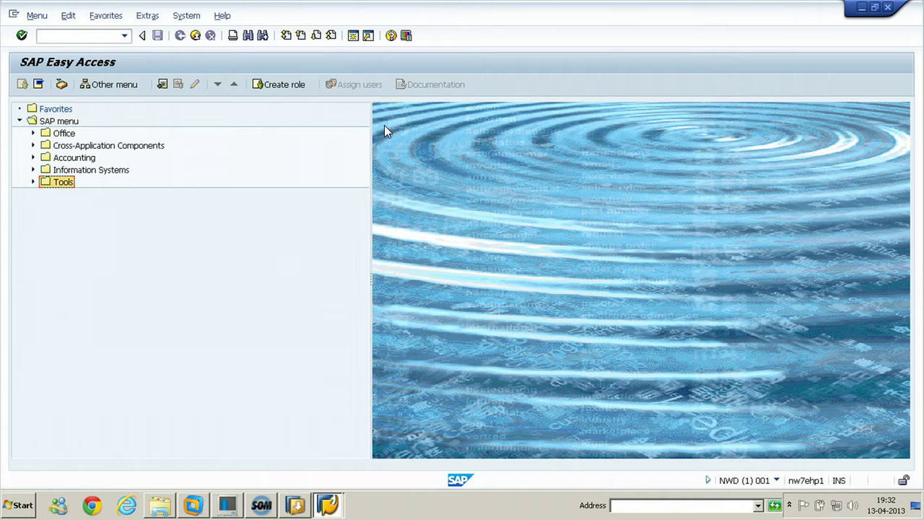
{"action": "key", "text": "Tab"}
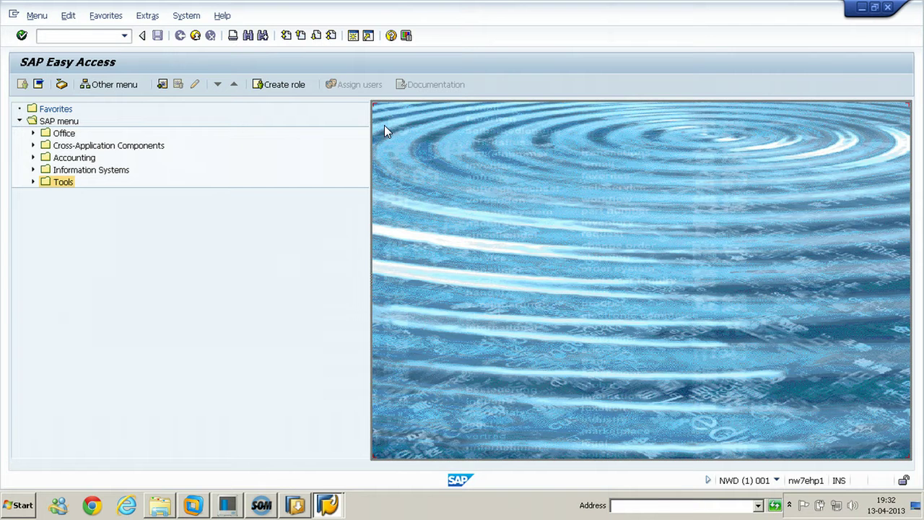
{"action": "key", "text": "Tab"}
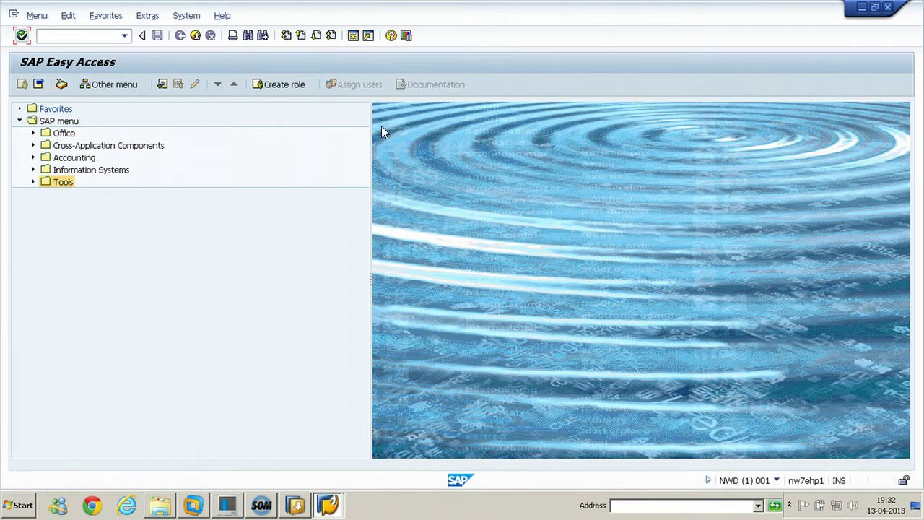
{"action": "key", "text": "Tab"}
{"action": "key", "text": "Tab"}
{"action": "key", "text": "Tab"}
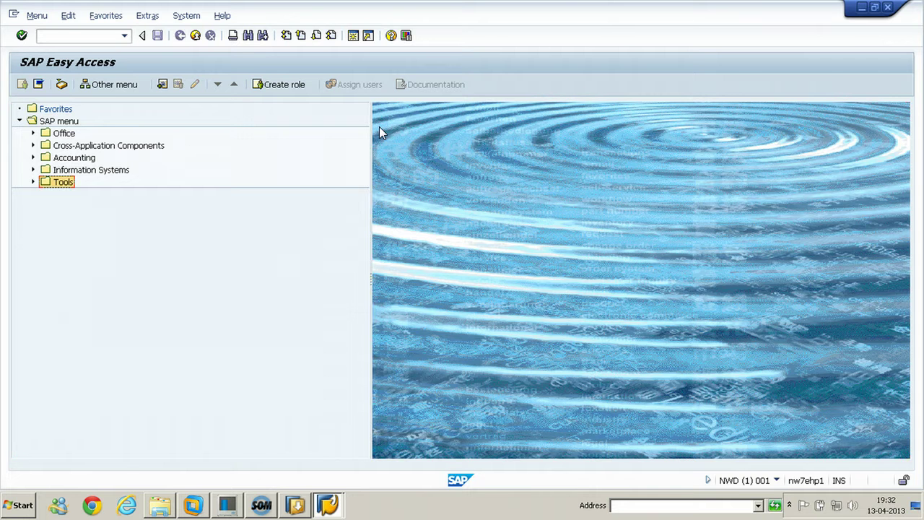
{"action": "key", "text": "Tab"}
{"action": "key", "text": "Tab"}
{"action": "key", "text": "Tab"}
{"action": "key", "text": "Tab"}
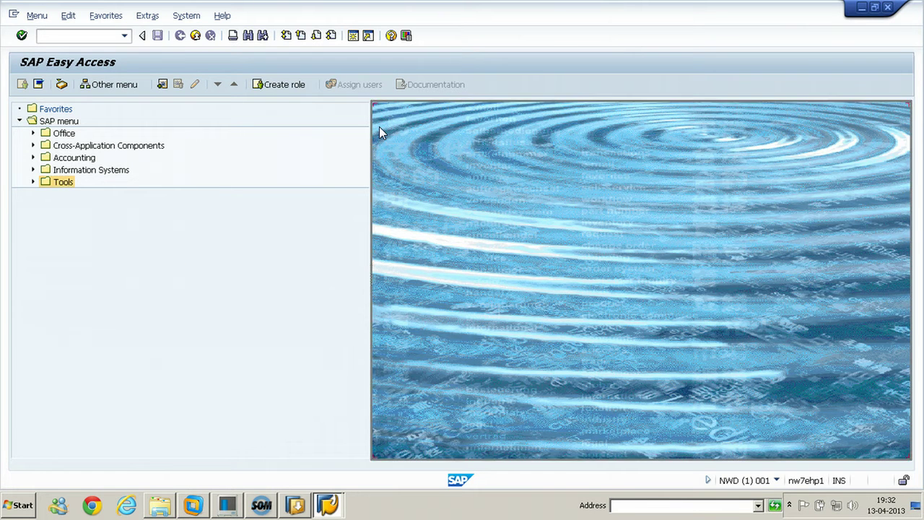
{"action": "key", "text": "Tab"}
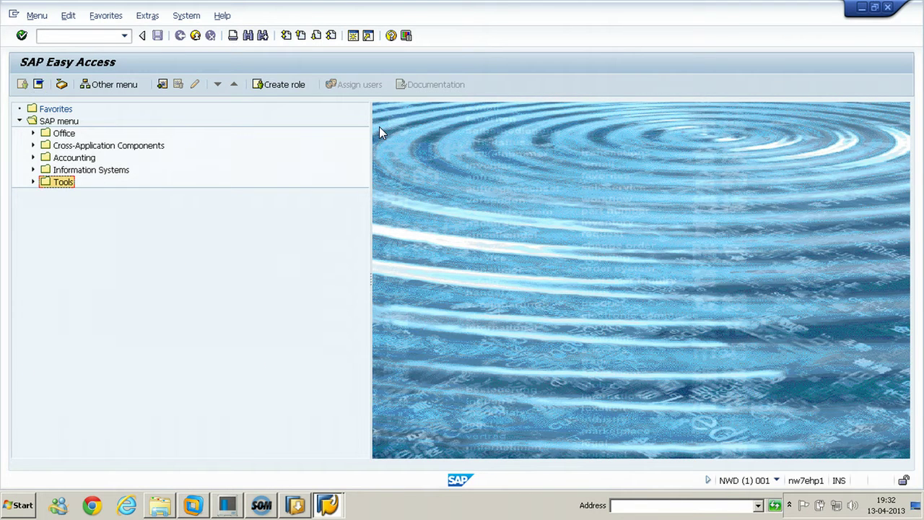
{"action": "key", "text": "Tab"}
{"action": "key", "text": "Tab"}
{"action": "key", "text": "Tab"}
{"action": "key", "text": "Tab"}
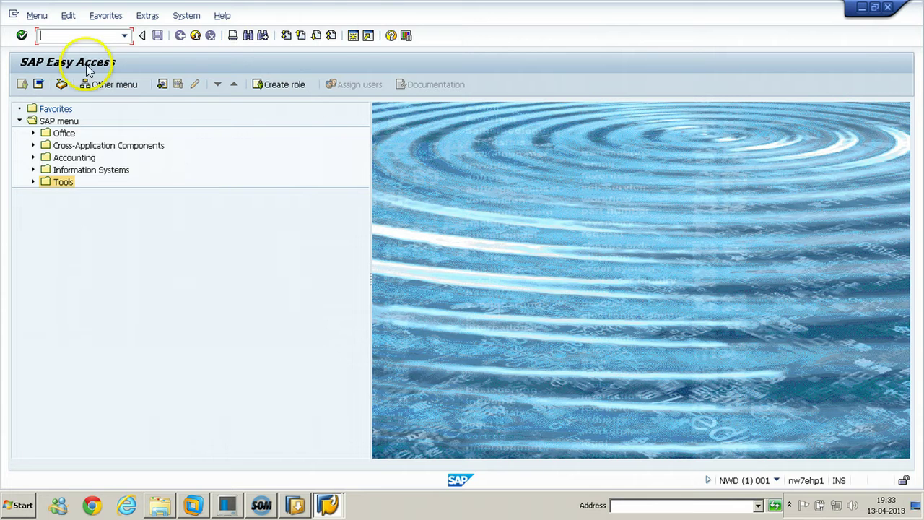
Open User Maintenance with su01, then return to the main menu with /n.
{"action": "type", "text": "su01"}
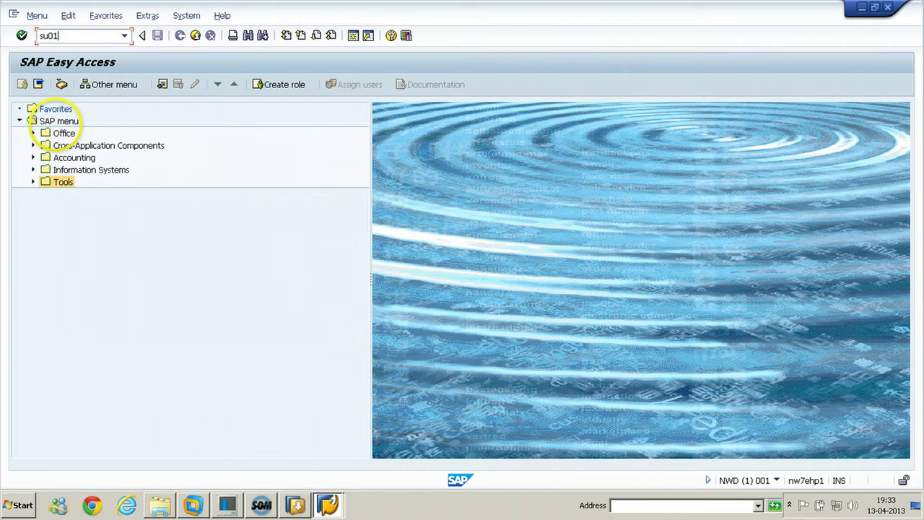
{"action": "key", "text": "Return"}
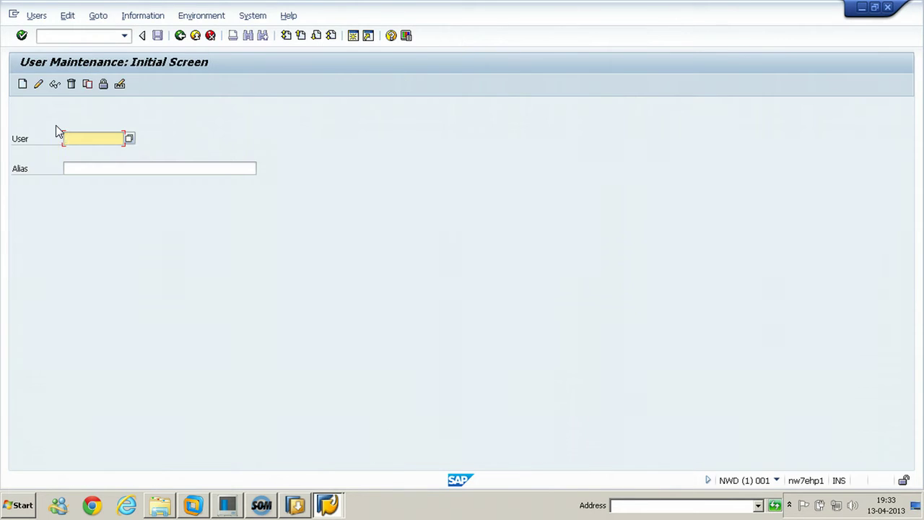
{"action": "left_click", "coordinate": [84, 36]}
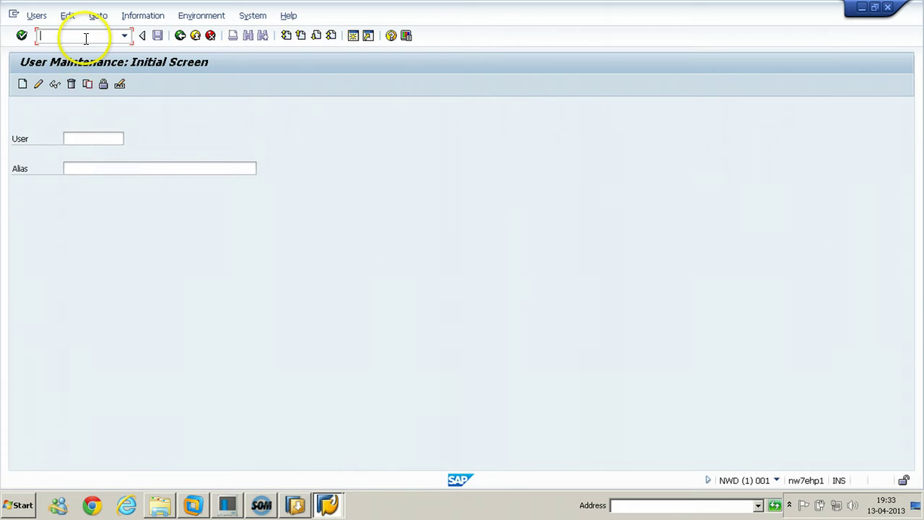
{"action": "type", "text": "/n"}
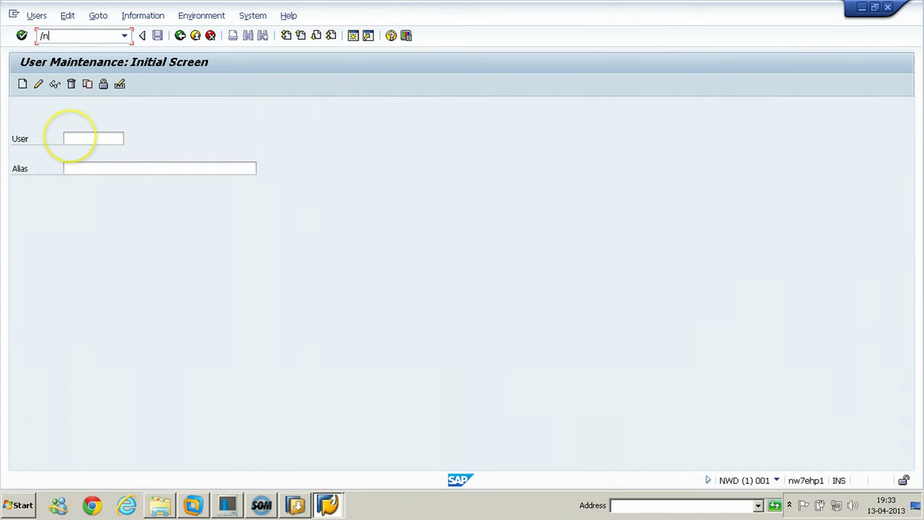
{"action": "key", "text": "Return"}
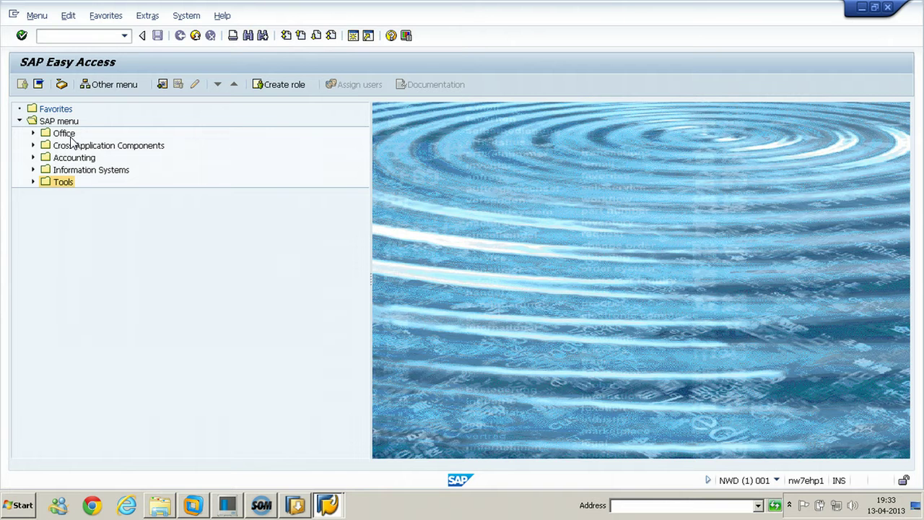
Reopen User Maintenance with su01 and enter /opfcg as the next command.
{"action": "left_click", "coordinate": [54, 35]}
{"action": "type", "text": "su01"}
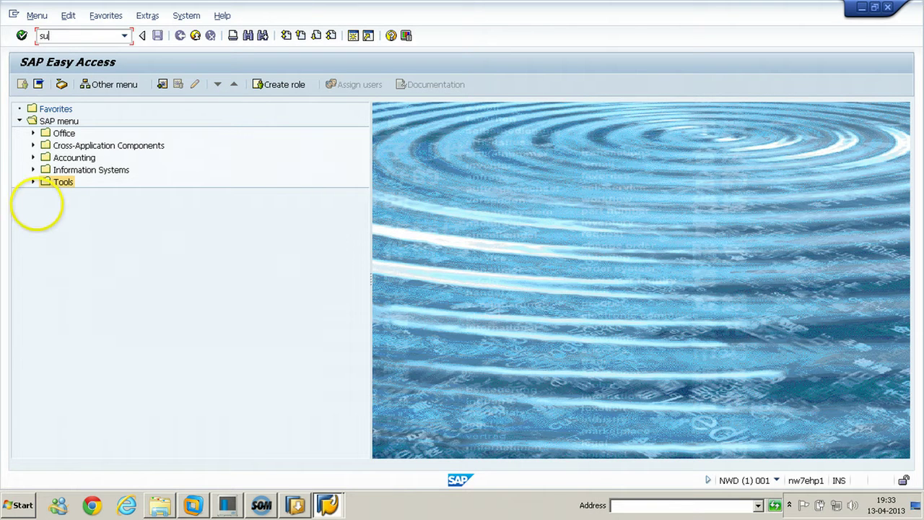
{"action": "key", "text": "Return"}
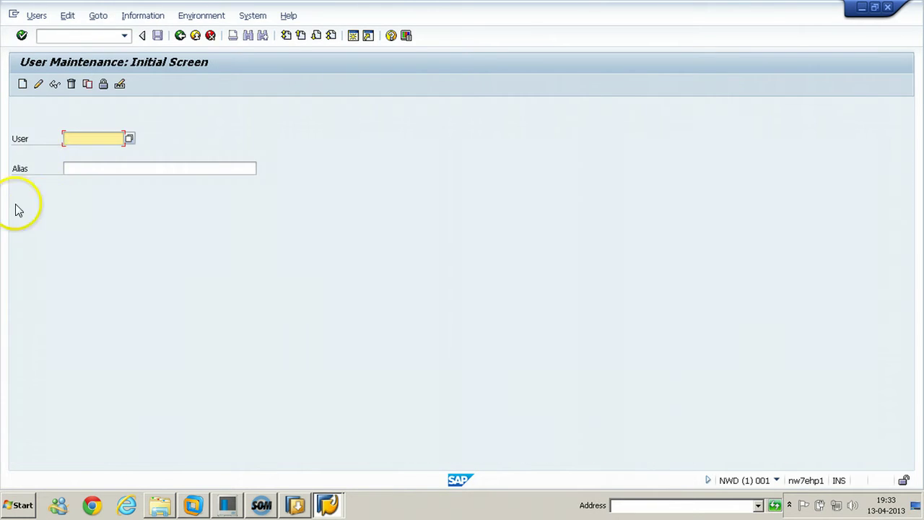
{"action": "left_click", "coordinate": [86, 35]}
{"action": "type", "text": "/opfcg"}
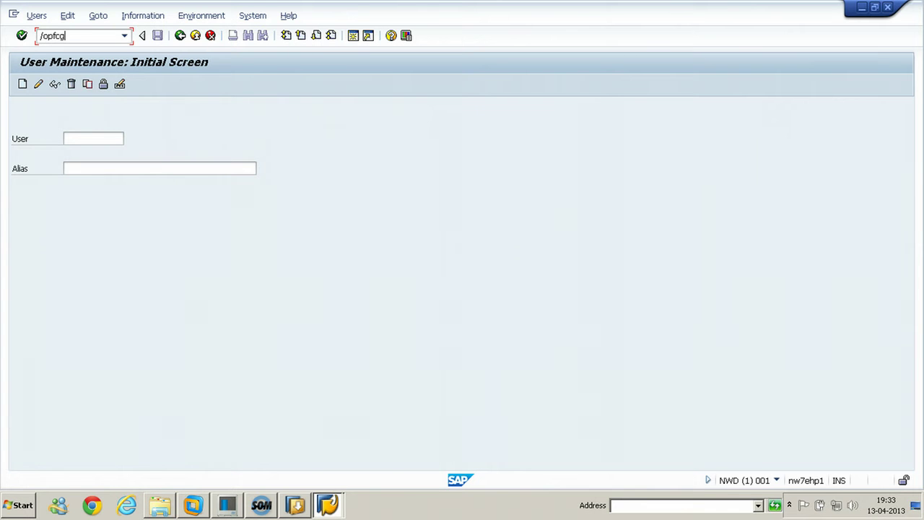
Start Role Maintenance in a new session via /opfcg, restore its window, and list sessions with /o.
{"action": "key", "text": "Return"}
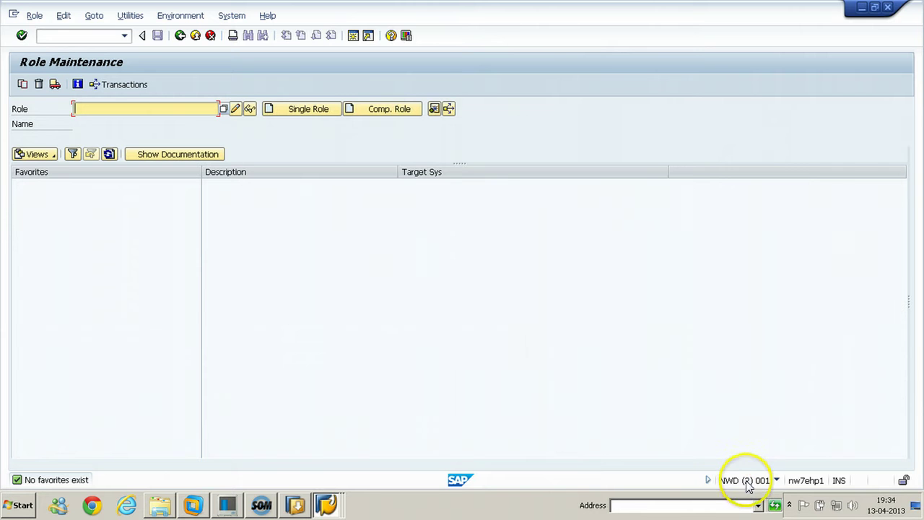
{"action": "left_click", "coordinate": [874, 7]}
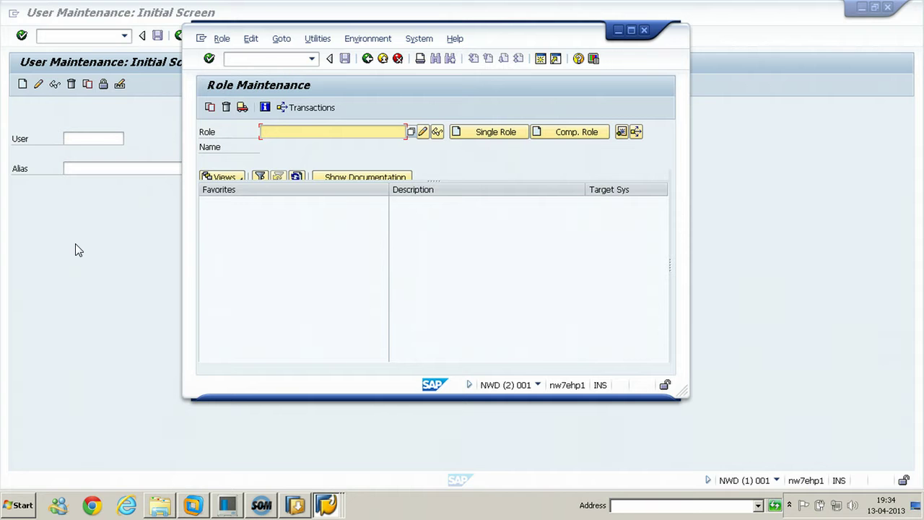
{"action": "left_click", "coordinate": [241, 60]}
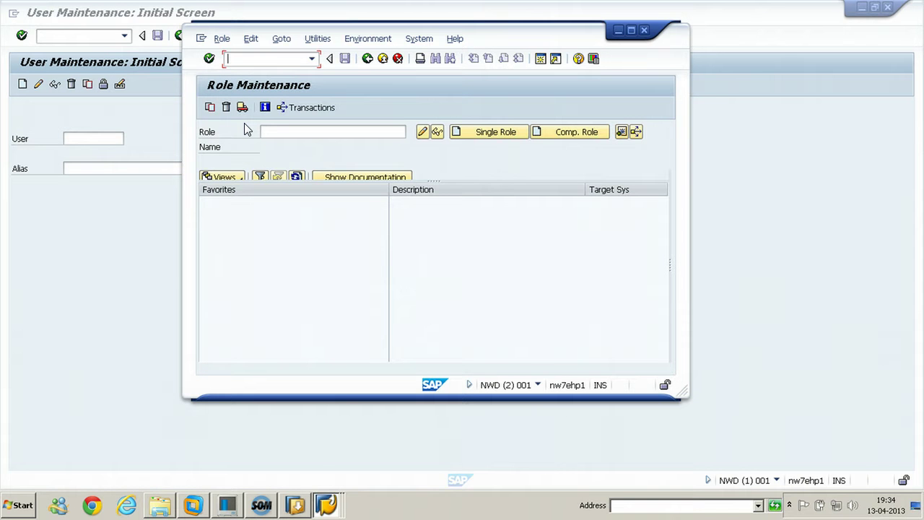
{"action": "type", "text": "/o"}
{"action": "key", "text": "Return"}
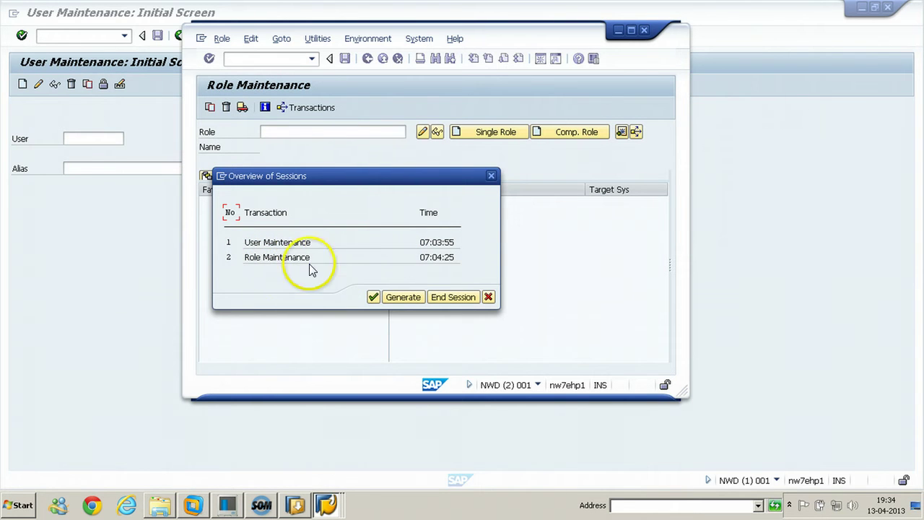
End the row-1 User Maintenance session from the Overview of Sessions.
{"action": "left_click", "coordinate": [264, 242]}
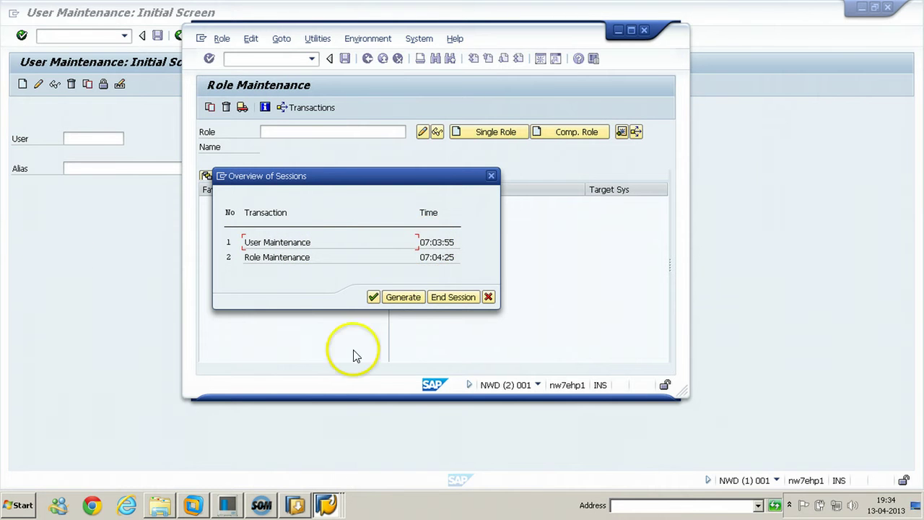
{"action": "left_click", "coordinate": [441, 297]}
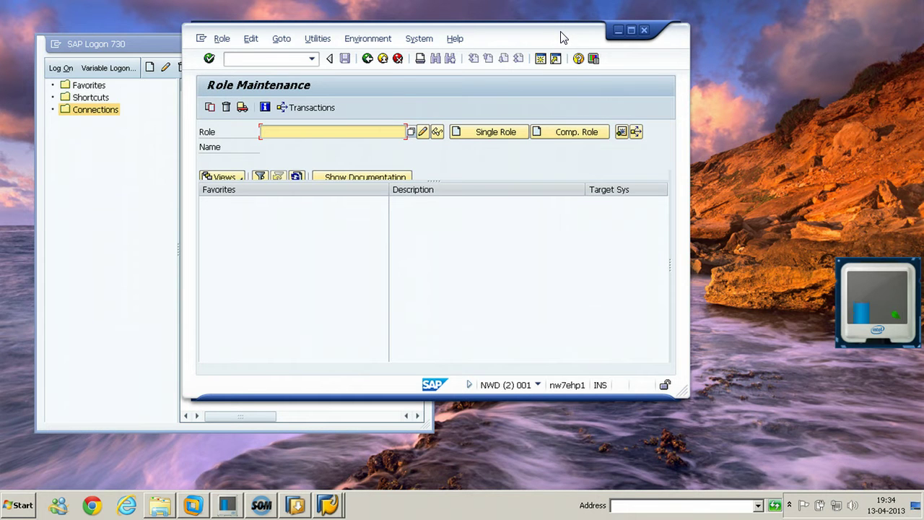
Maximize the window, log off with /nend and confirm Yes, then reopen the Netweaver 7.0 EHP1 logon.
{"action": "double_click", "coordinate": [563, 37]}
{"action": "left_click", "coordinate": [62, 36]}
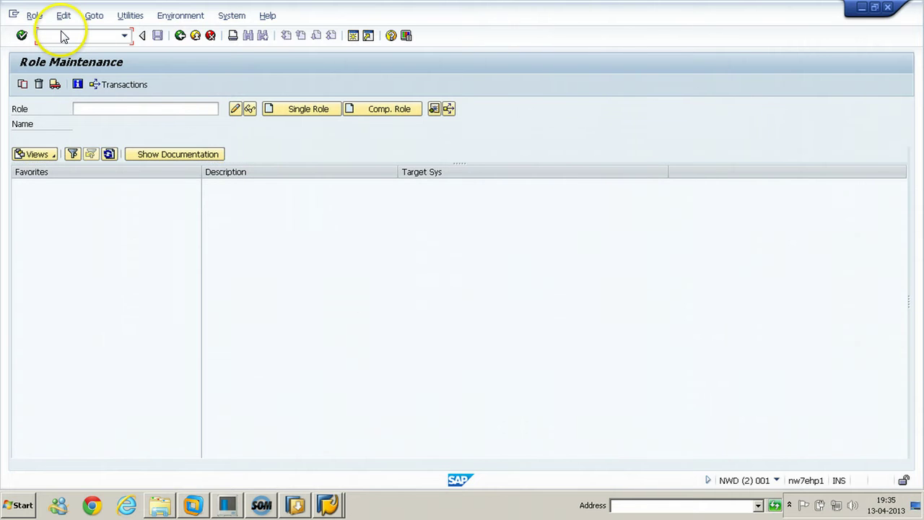
{"action": "type", "text": "/nend"}
{"action": "key", "text": "Return"}
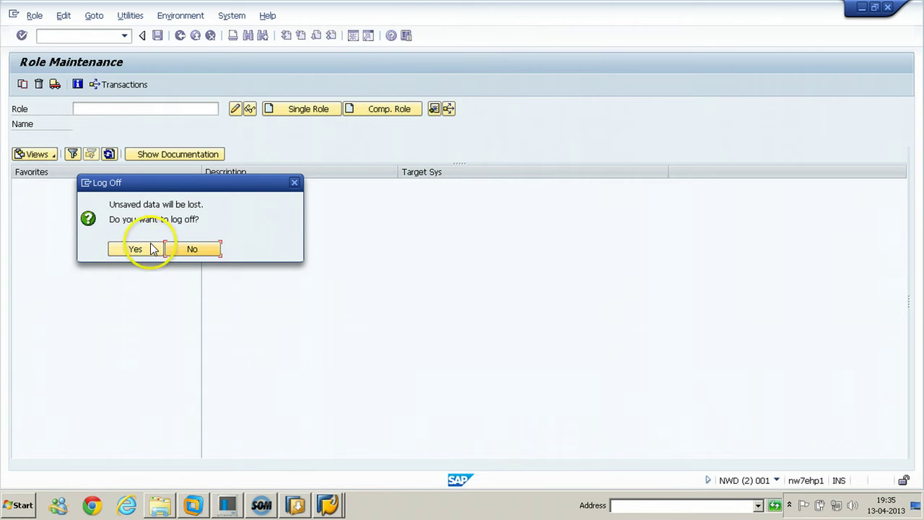
{"action": "left_click", "coordinate": [137, 252]}
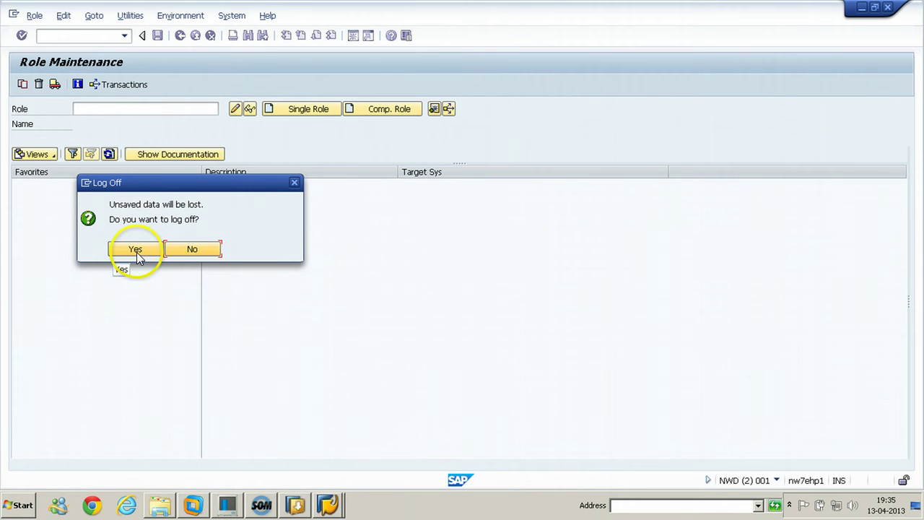
{"action": "double_click", "coordinate": [220, 122]}
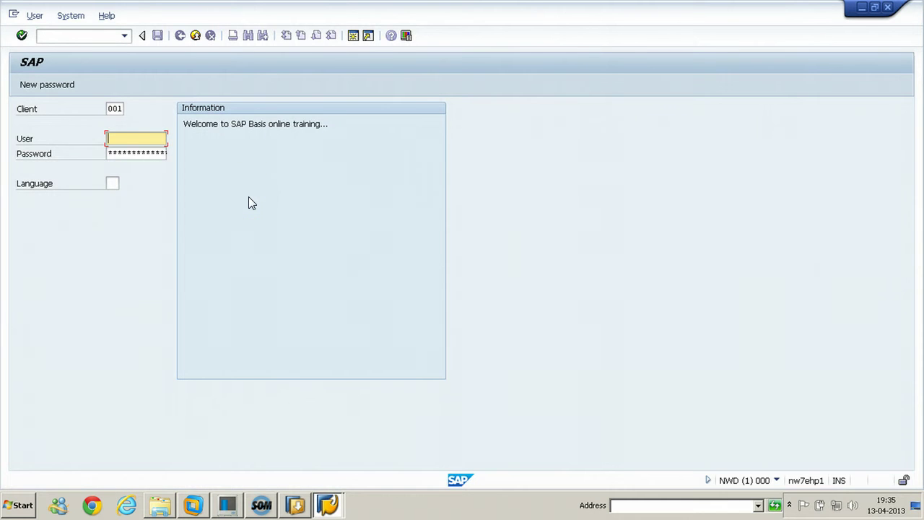
Log on to client 001 using the suggested user name and the account password.
{"action": "type", "text": "sa"}
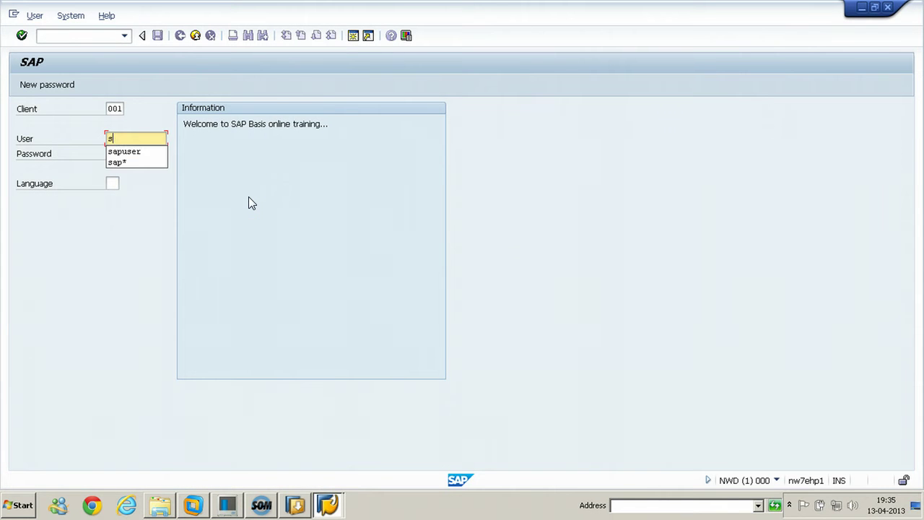
{"action": "key", "text": "Down"}
{"action": "key", "text": "Return"}
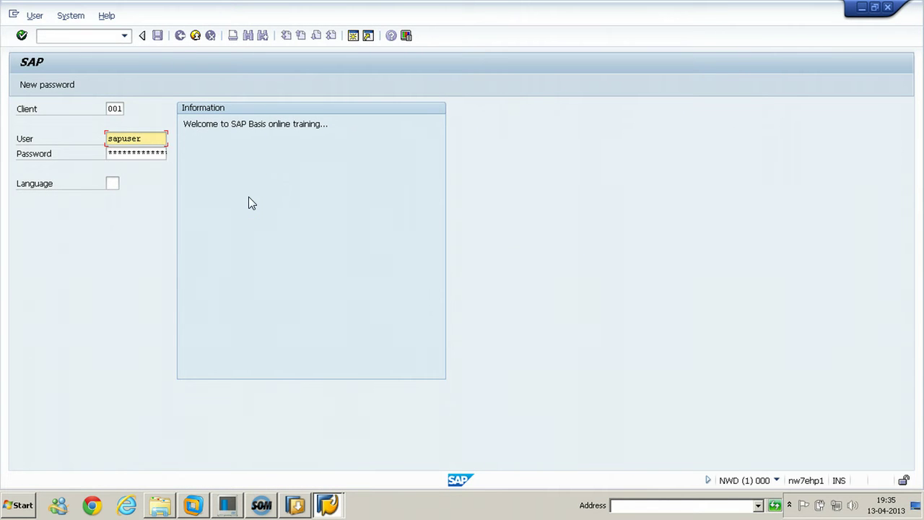
{"action": "key", "text": "Tab"}
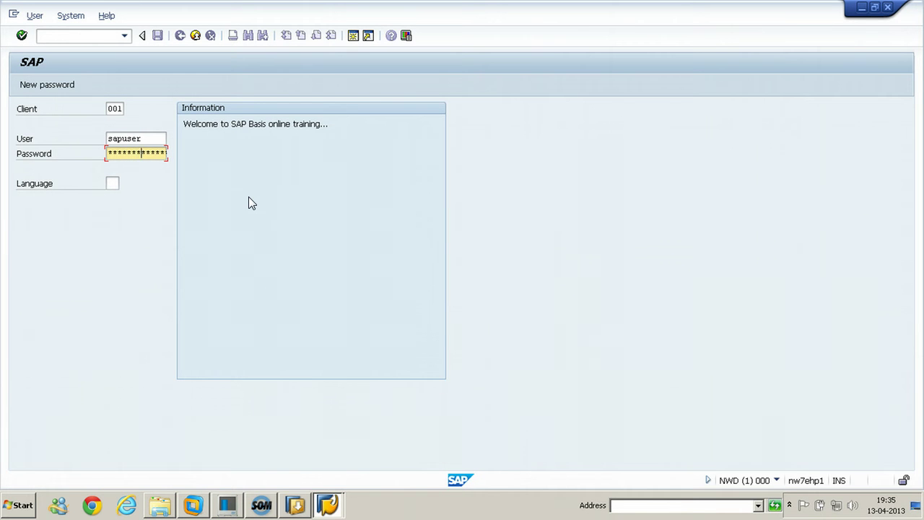
{"action": "key", "text": "Return"}
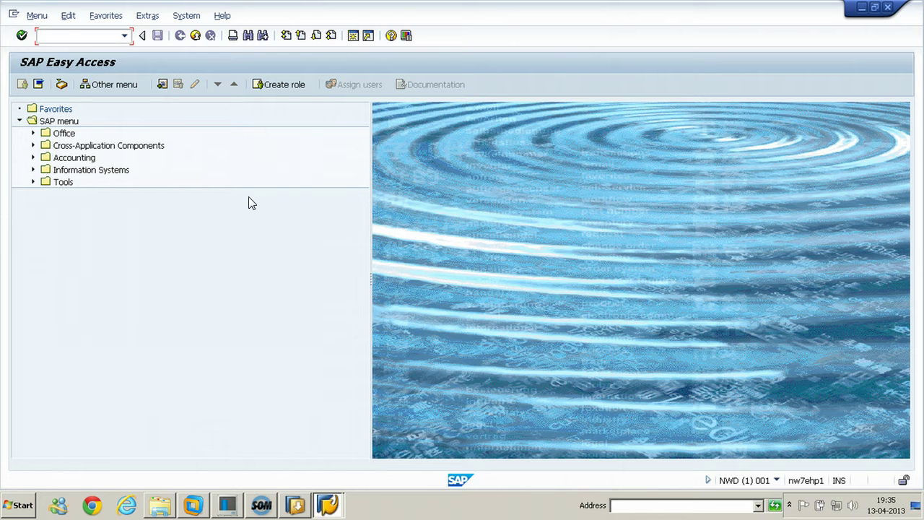
Exit the system with /nex, closing the session back to SAP Logon 730.
{"action": "type", "text": "/nex"}
{"action": "key", "text": "Return"}
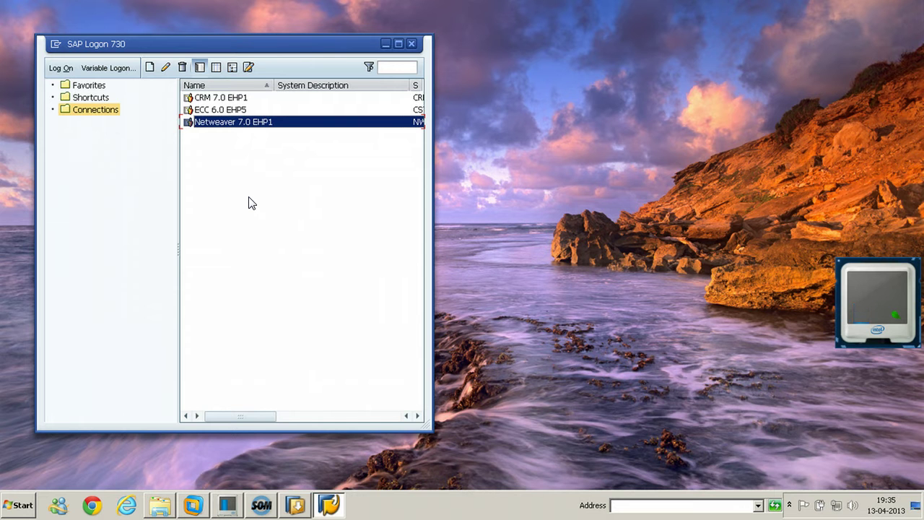
Open Netweaver 7.0 EHP1 from SAP Logon and log on to client 001 with the user name.
{"action": "double_click", "coordinate": [231, 123]}
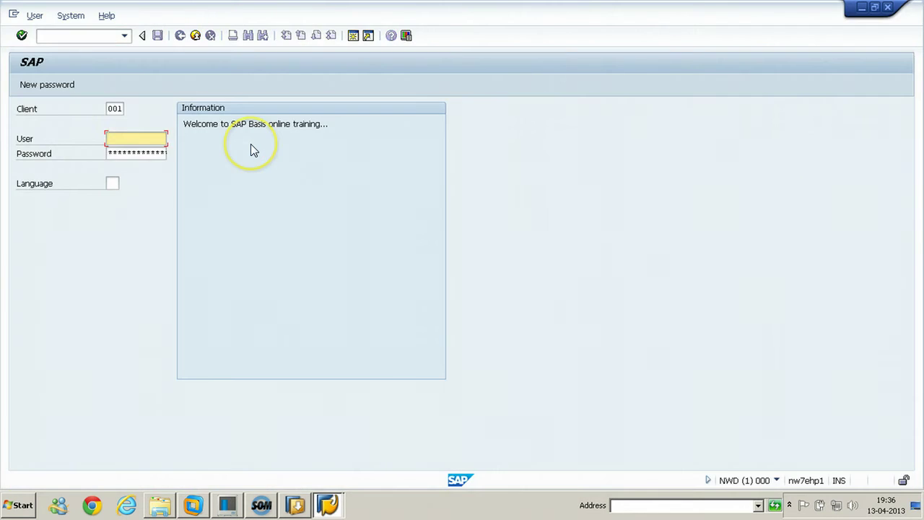
{"action": "type", "text": "sapuser"}
{"action": "key", "text": "Tab"}
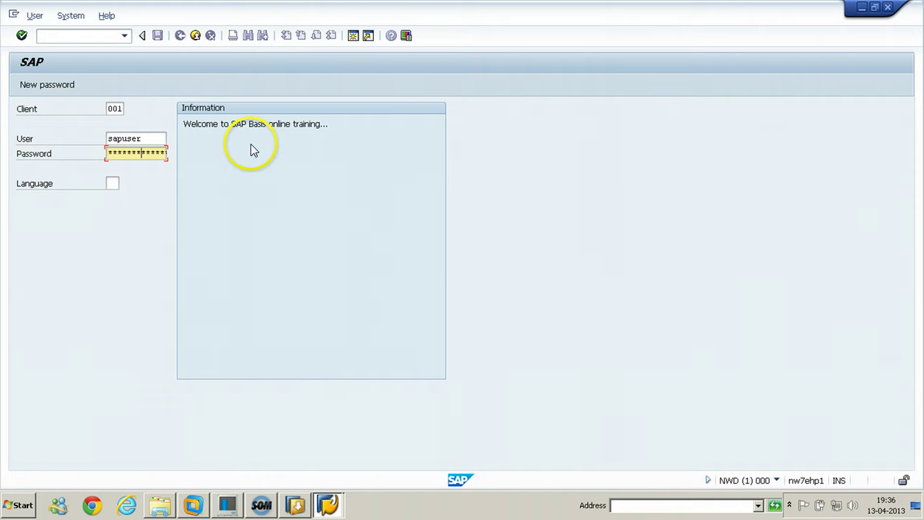
{"action": "key", "text": "Return"}
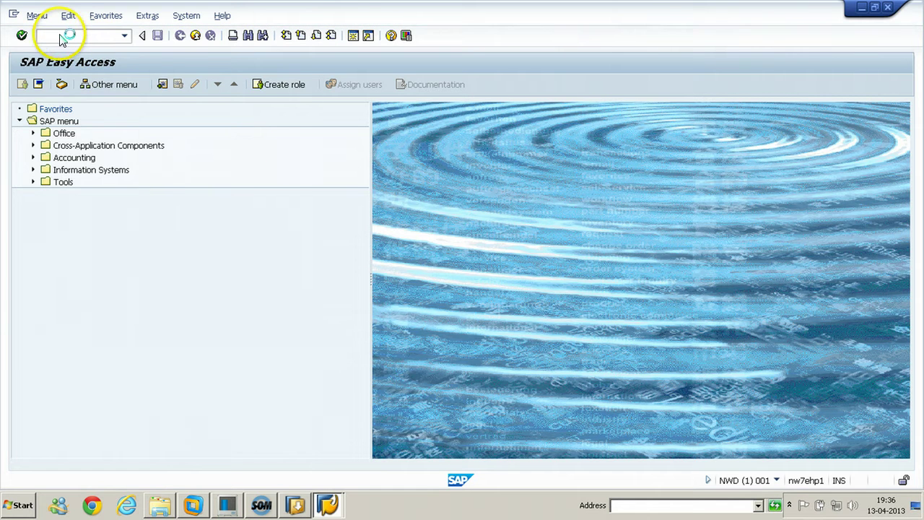
{"action": "key", "text": "F1"}
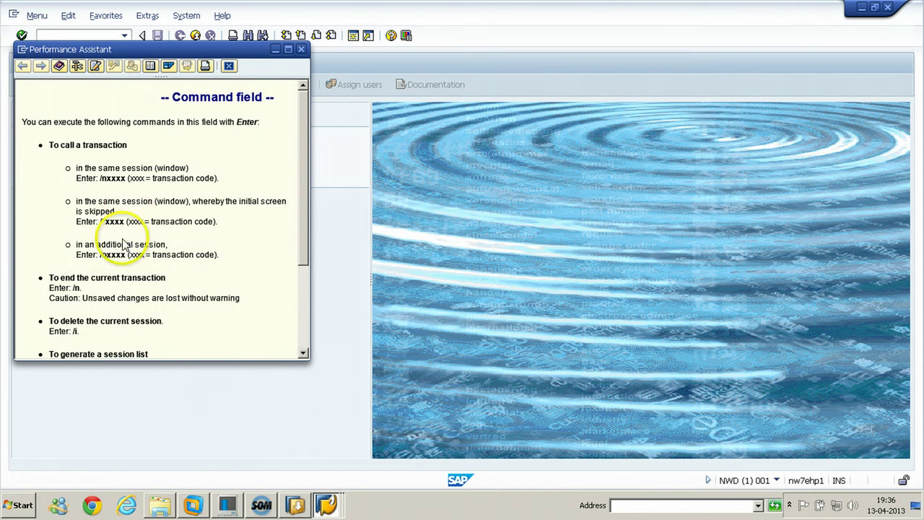
{"action": "mouse_move", "coordinate": [303, 153]}
{"action": "left_mouse_down"}
{"action": "mouse_move", "coordinate": [305, 185]}
{"action": "mouse_move", "coordinate": [310, 159]}
{"action": "left_mouse_up"}
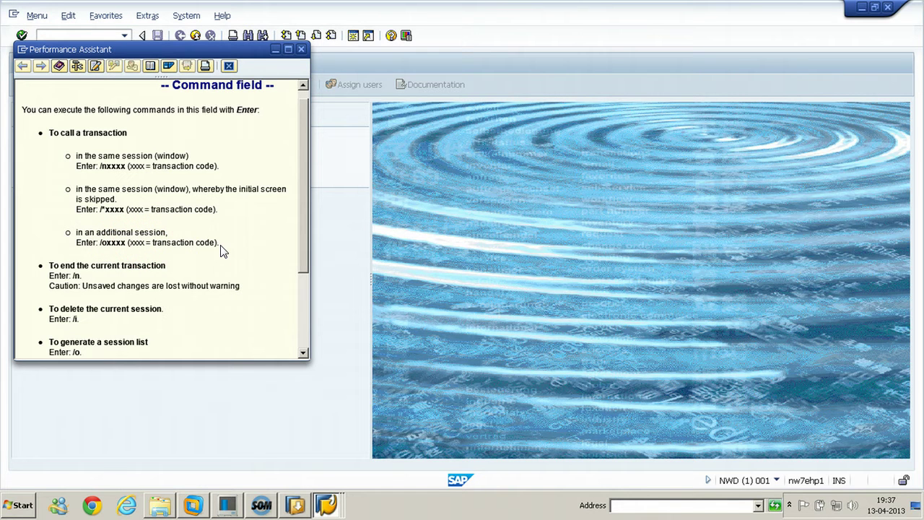
{"action": "left_click_drag", "start_coordinate": [305, 193], "coordinate": [296, 285]}
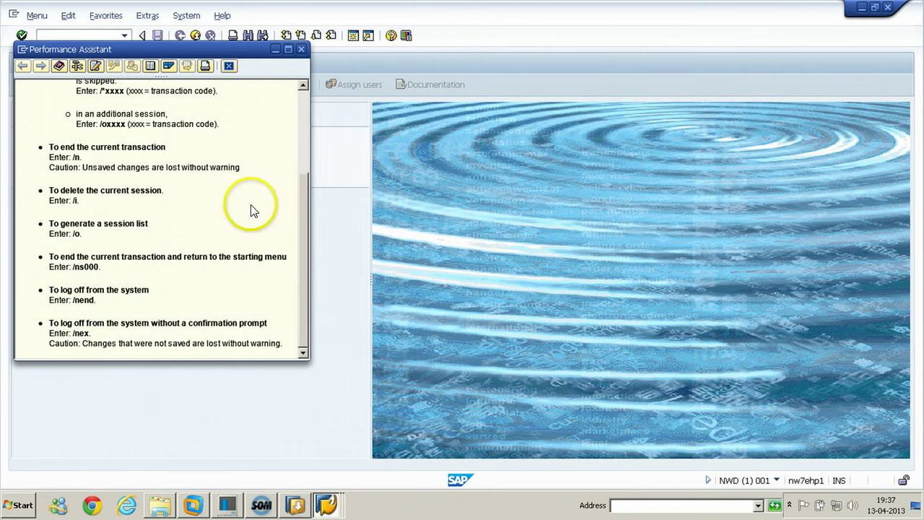
{"action": "left_click", "coordinate": [301, 49]}
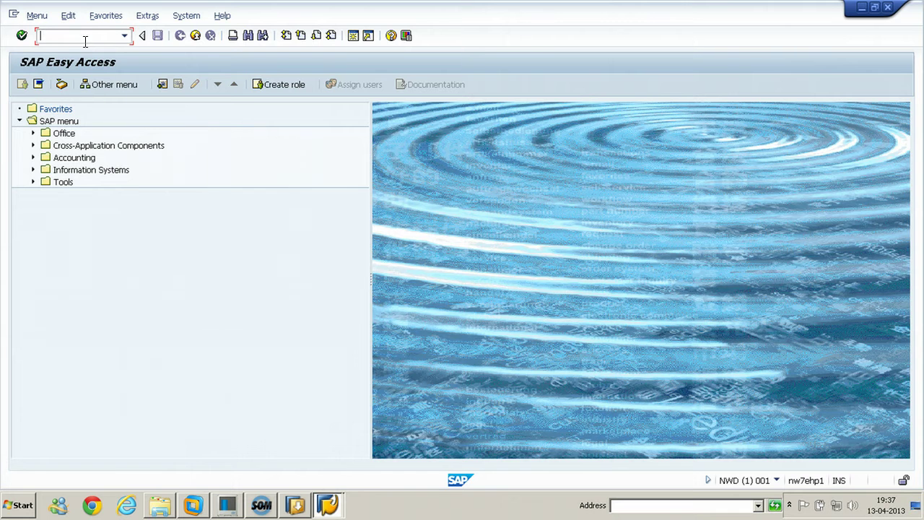
Run su01 for User Maintenance, then bring up and close the User field help.
{"action": "type", "text": "su01"}
{"action": "key", "text": "Return"}
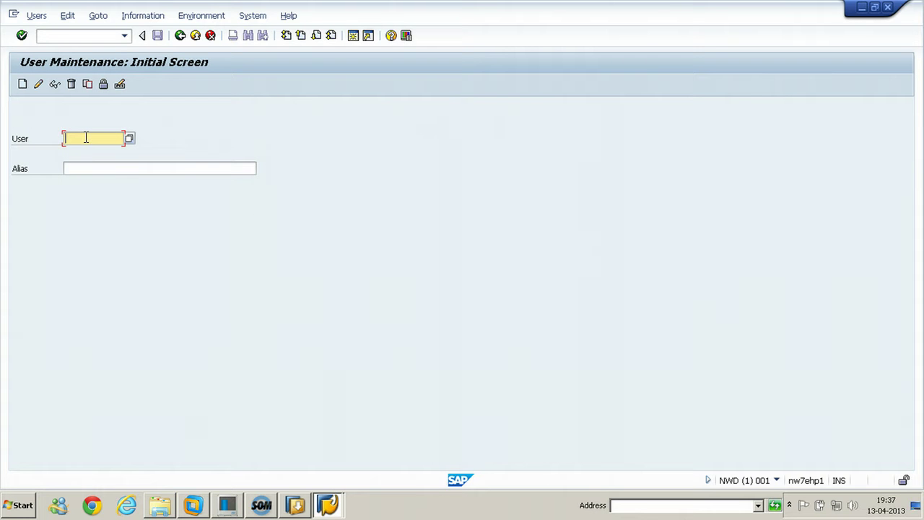
{"action": "key", "text": "F4"}
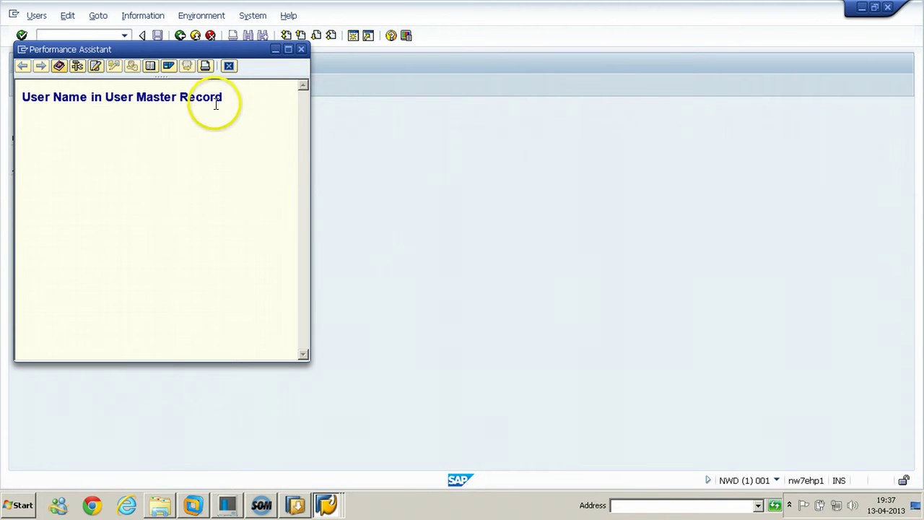
{"action": "left_click", "coordinate": [301, 49]}
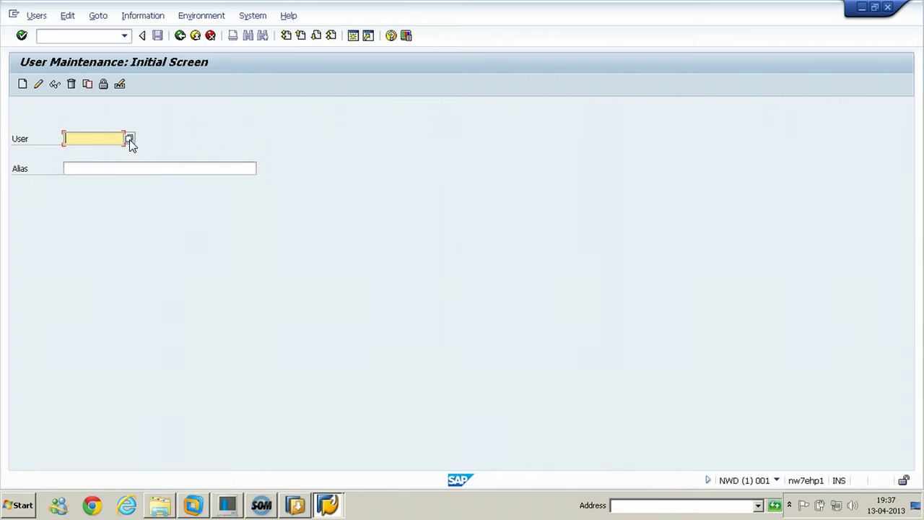
Use the User field search help to list all three users, close it, and go Back.
{"action": "left_click", "coordinate": [129, 140]}
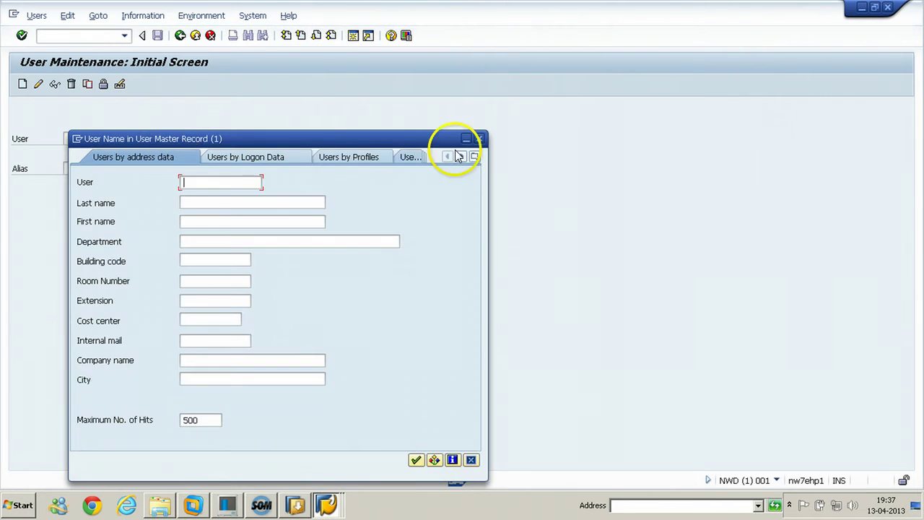
{"action": "left_click", "coordinate": [478, 138]}
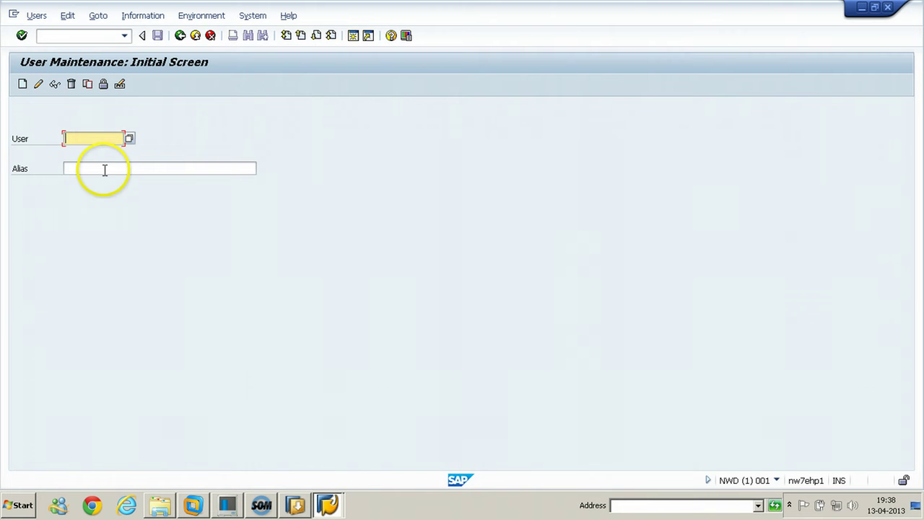
{"action": "key", "text": "F4"}
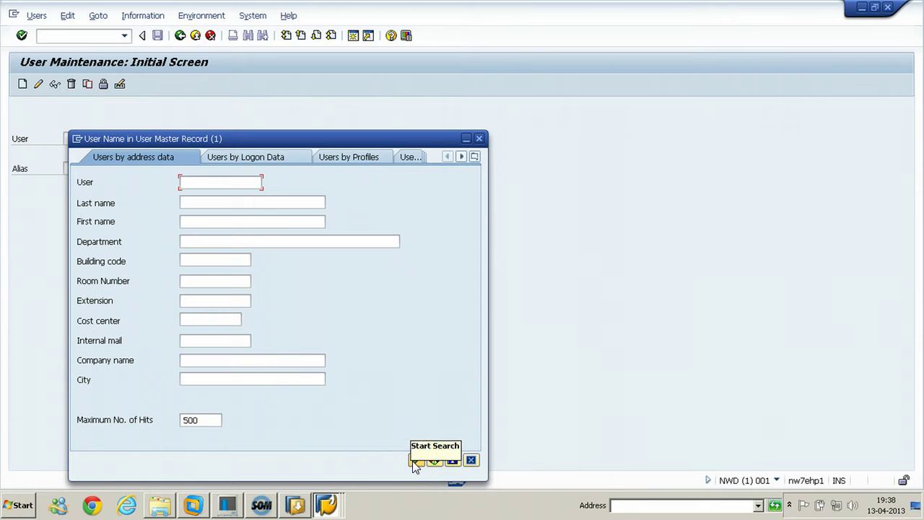
{"action": "left_click", "coordinate": [413, 462]}
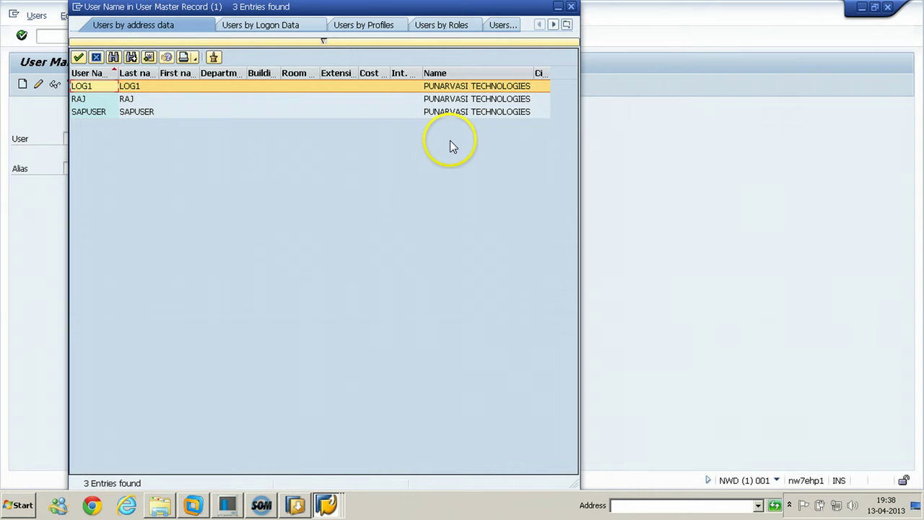
{"action": "left_click", "coordinate": [570, 7]}
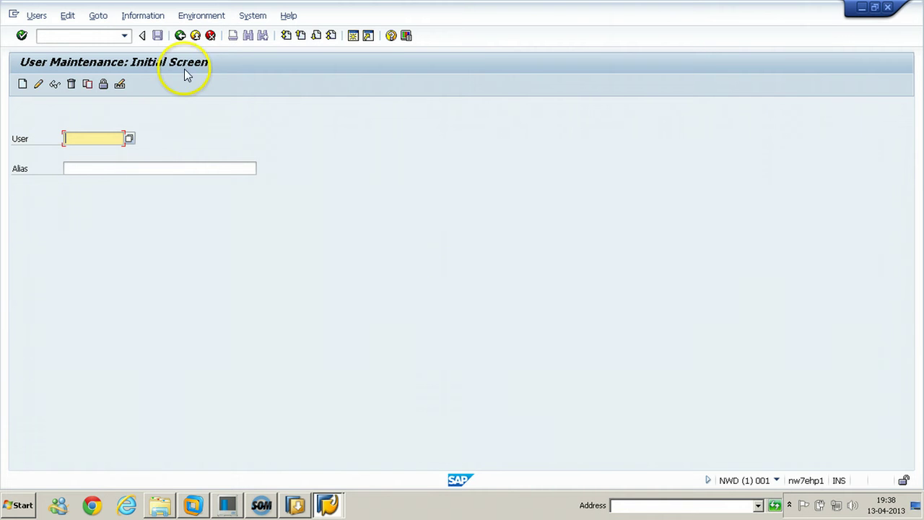
{"action": "left_click", "coordinate": [180, 36]}
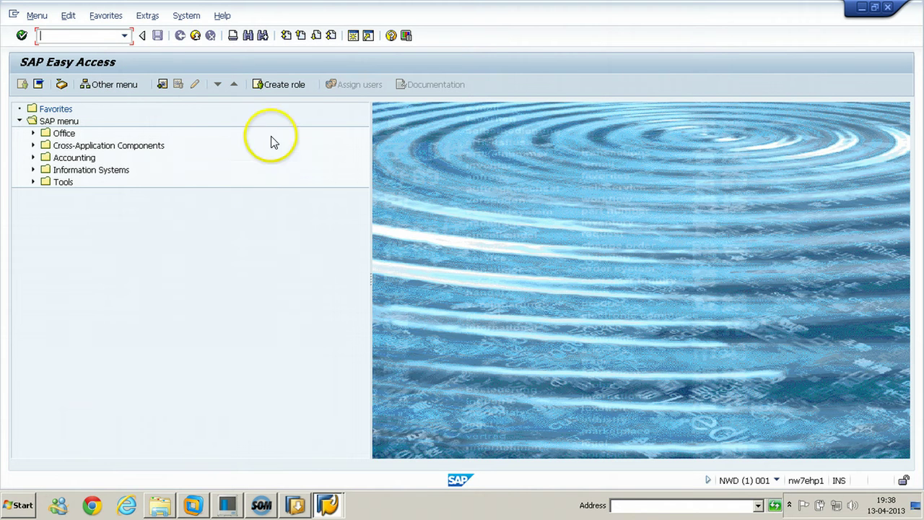
{"action": "left_click", "coordinate": [286, 86]}
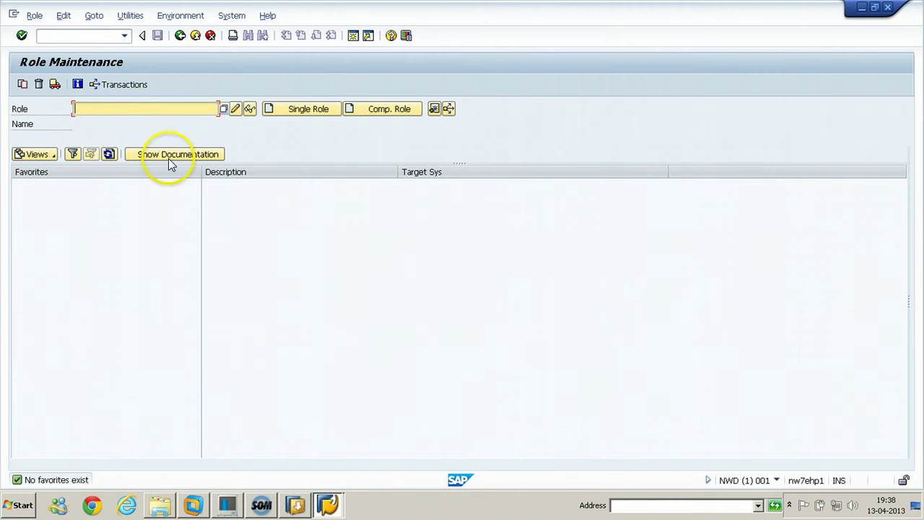
{"action": "left_click", "coordinate": [777, 481]}
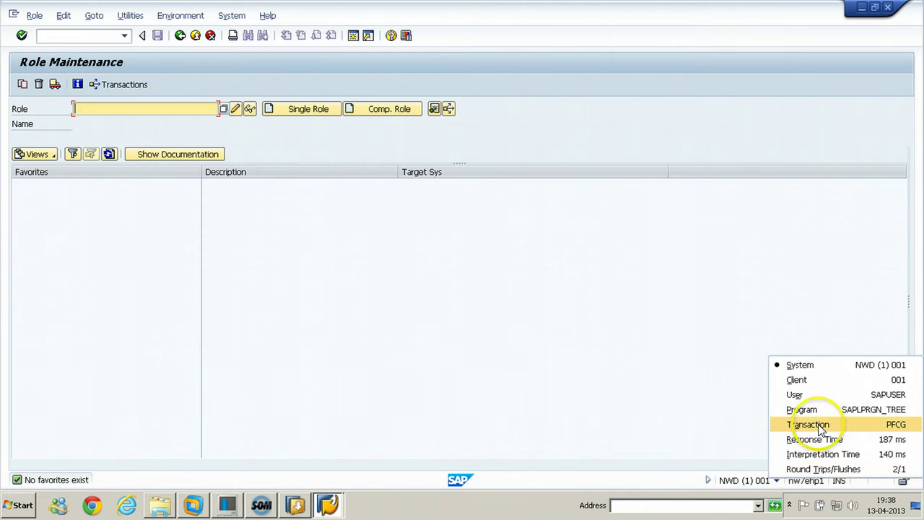
{"action": "left_click", "coordinate": [776, 480]}
{"action": "left_click", "coordinate": [777, 481]}
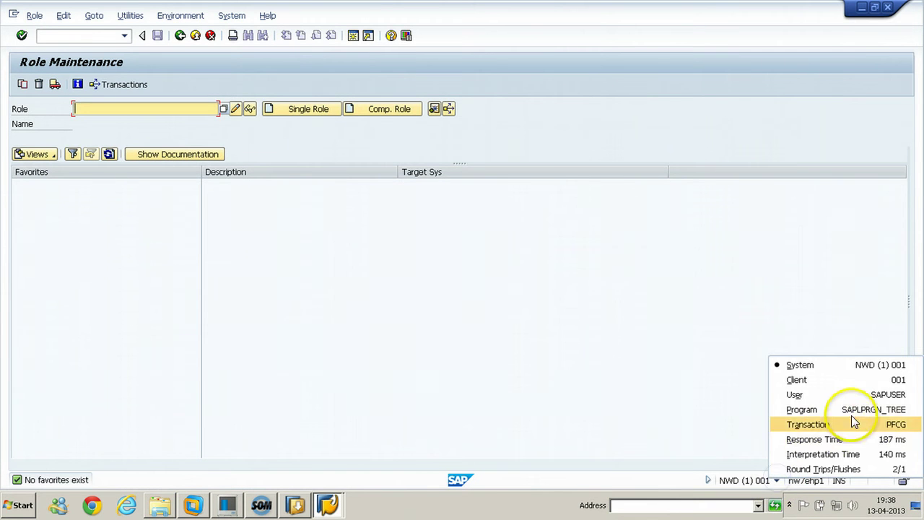
{"action": "left_click", "coordinate": [528, 306]}
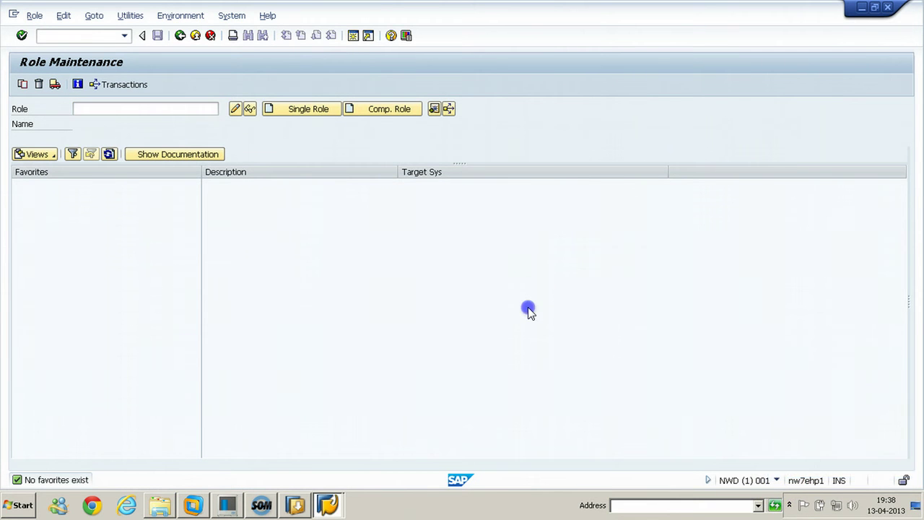
{"action": "left_click", "coordinate": [180, 36]}
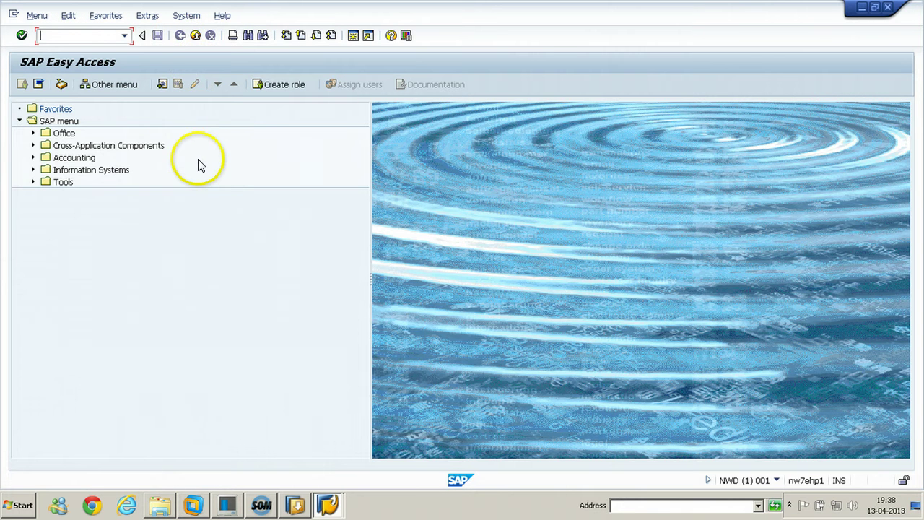
Search single roles matching Z* and display the Z_BASIS_CODES role menu.
{"action": "left_click", "coordinate": [103, 84]}
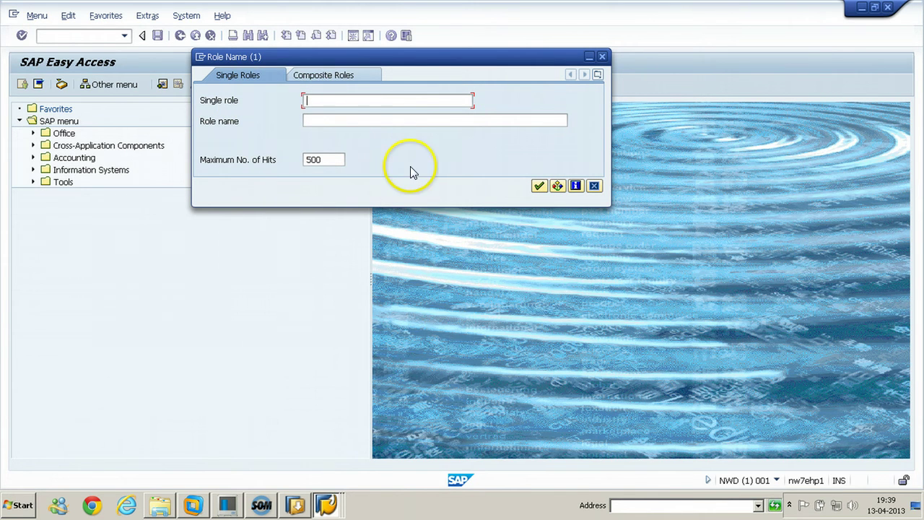
{"action": "type", "text": "Z"}
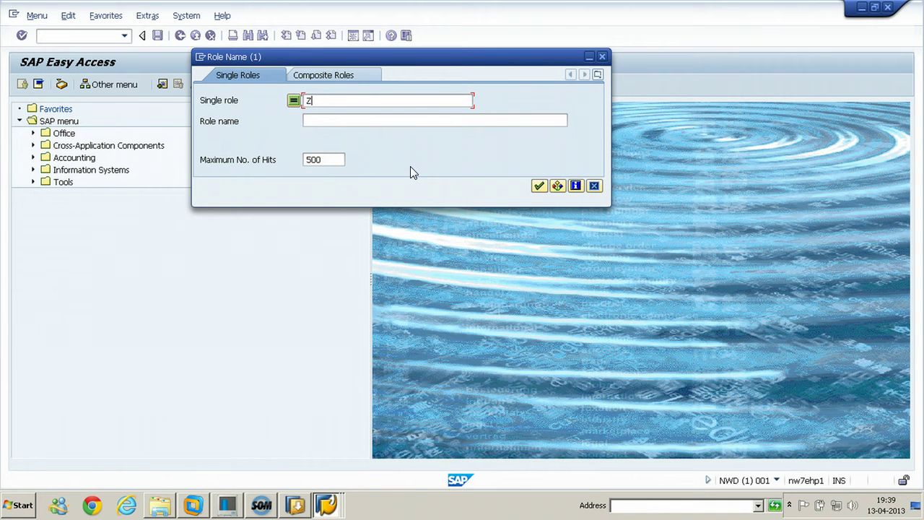
{"action": "type", "text": "*"}
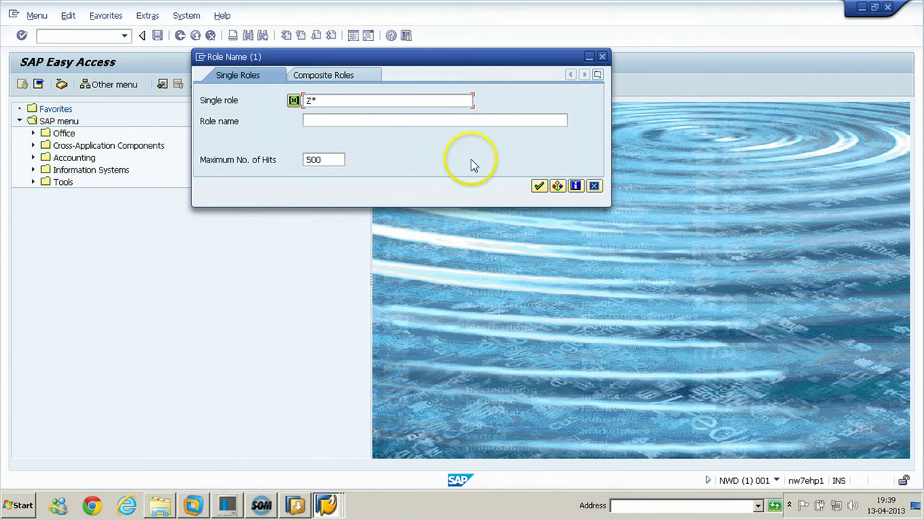
{"action": "left_click", "coordinate": [538, 186]}
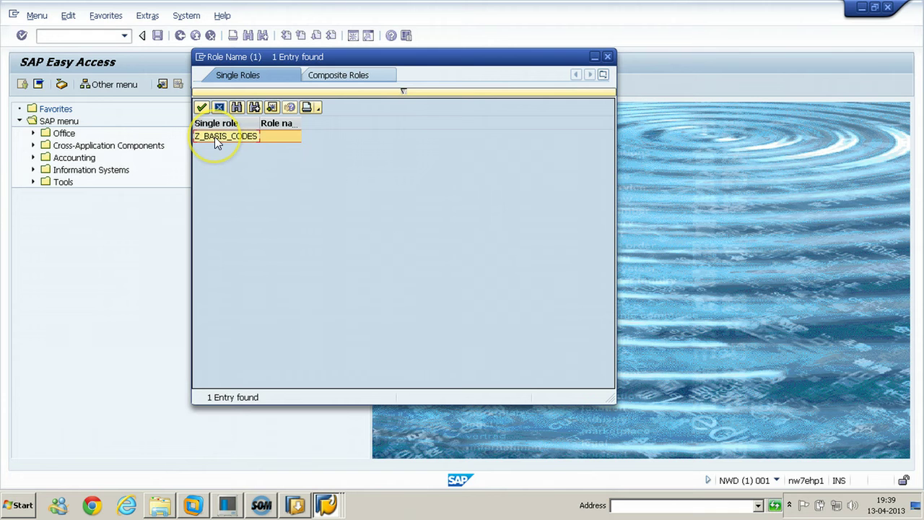
{"action": "double_click", "coordinate": [210, 136]}
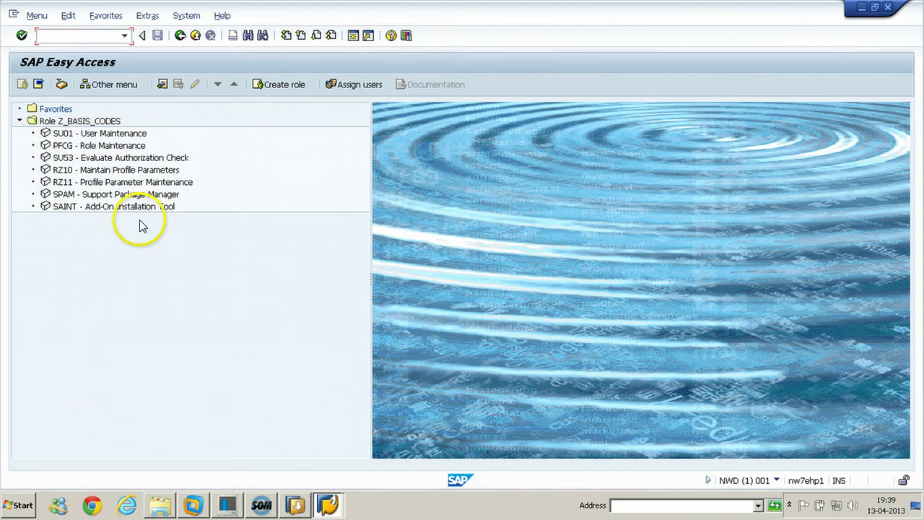
Return to the standard SAP menu and open the System menu down to Status.
{"action": "left_click", "coordinate": [38, 83]}
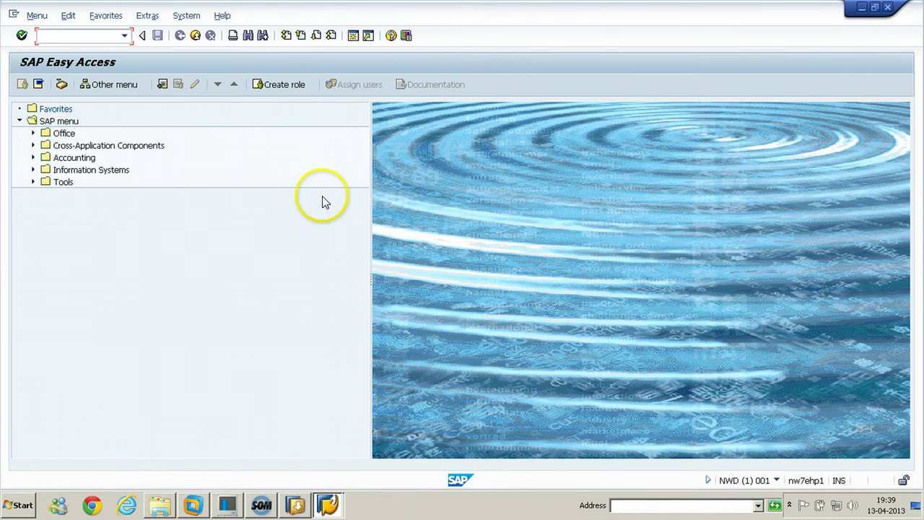
{"action": "left_click", "coordinate": [183, 16]}
{"action": "mouse_move", "coordinate": [207, 22]}
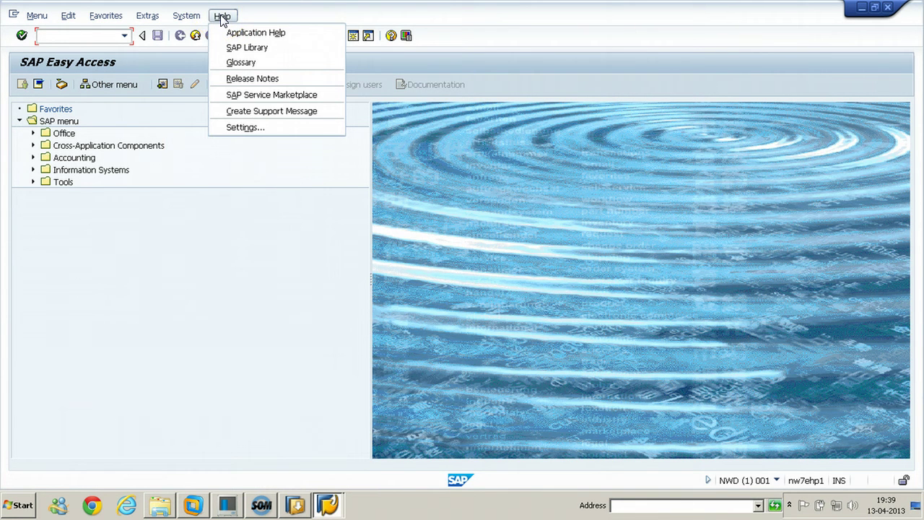
{"action": "left_click_drag", "start_coordinate": [222, 20], "coordinate": [190, 18]}
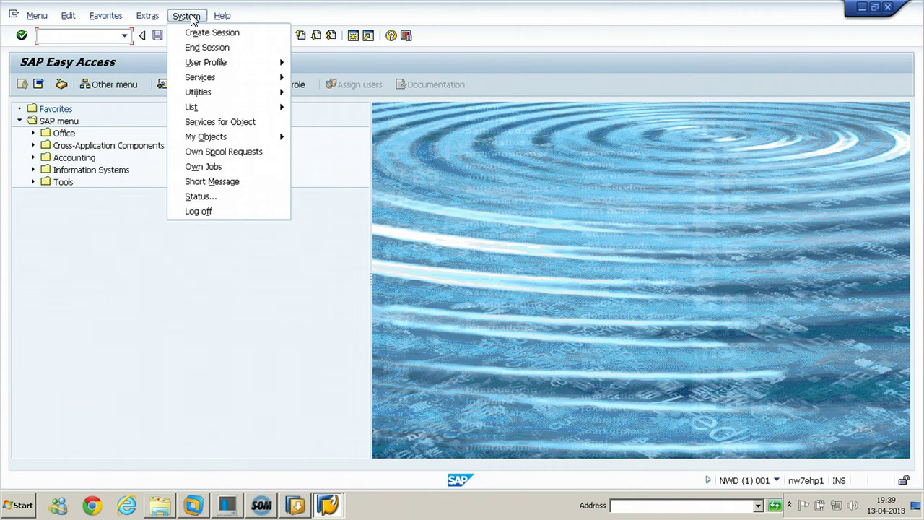
{"action": "left_click_drag", "start_coordinate": [193, 33], "coordinate": [200, 203]}
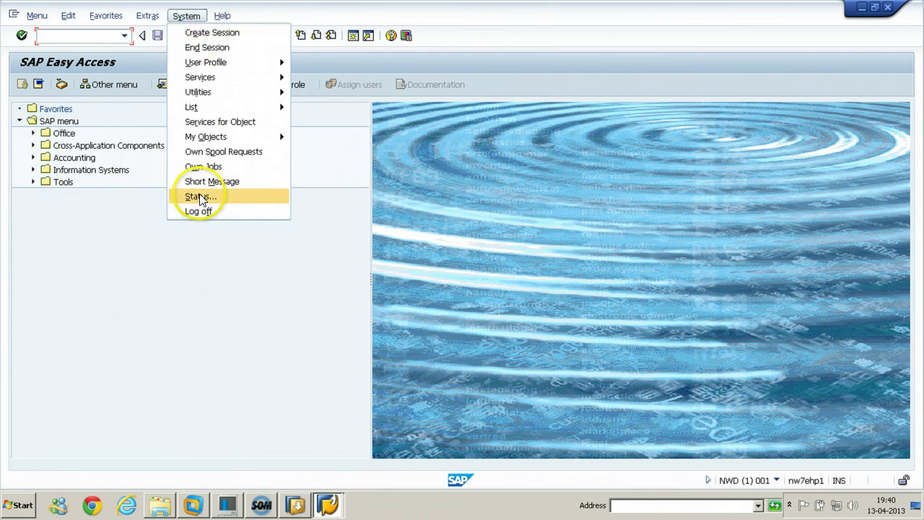
{"action": "left_click", "coordinate": [200, 195]}
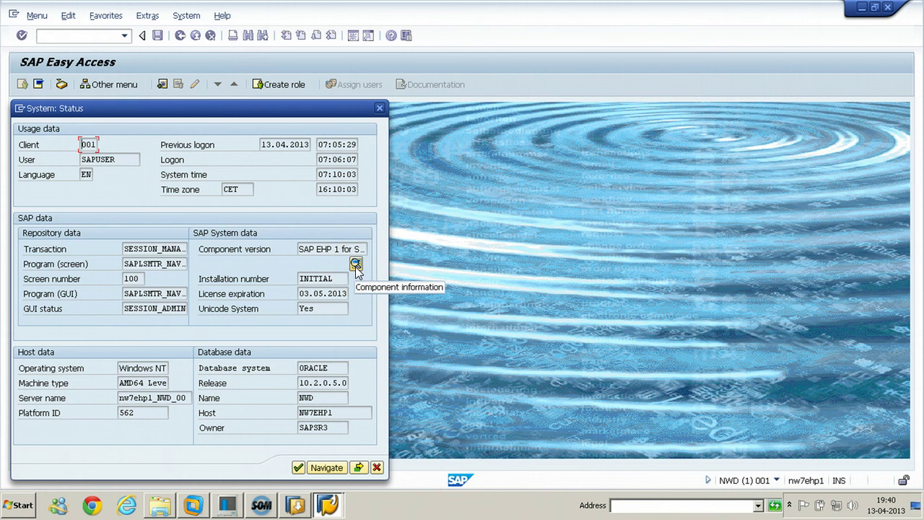
{"action": "left_click", "coordinate": [356, 264]}
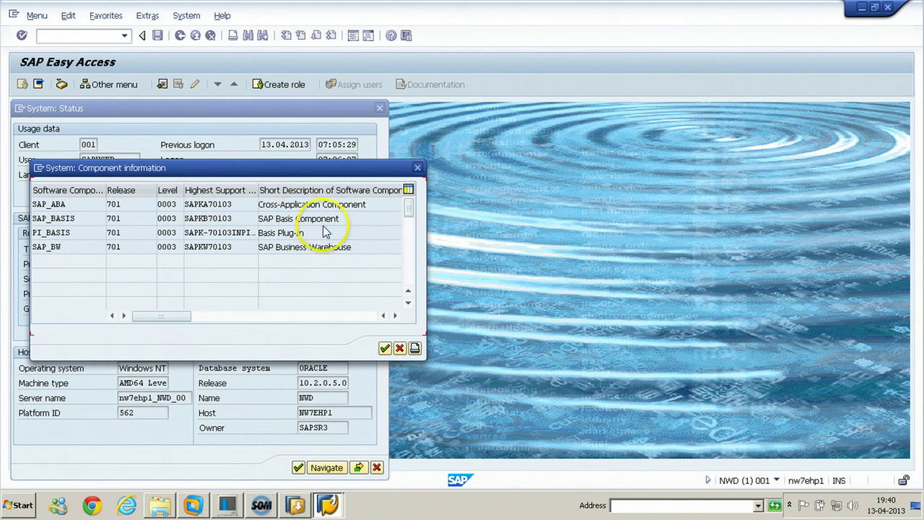
{"action": "left_click", "coordinate": [400, 350]}
{"action": "left_click", "coordinate": [376, 467]}
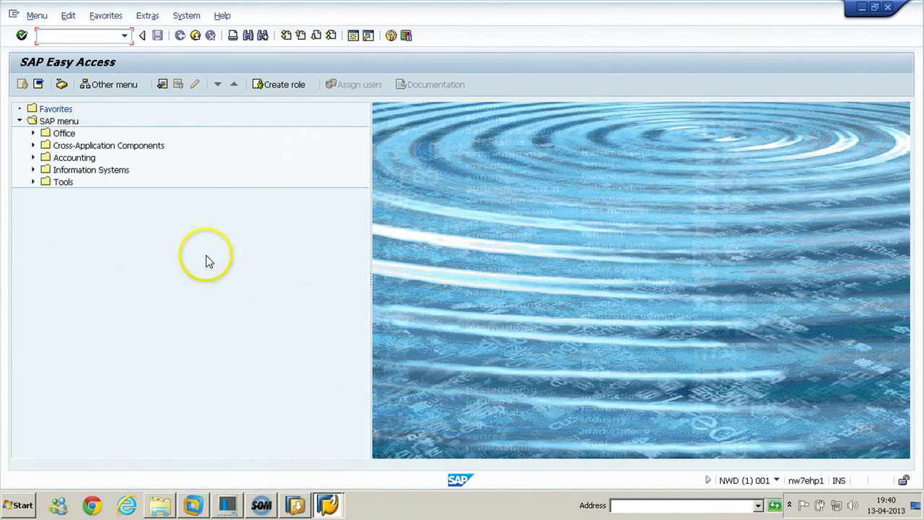